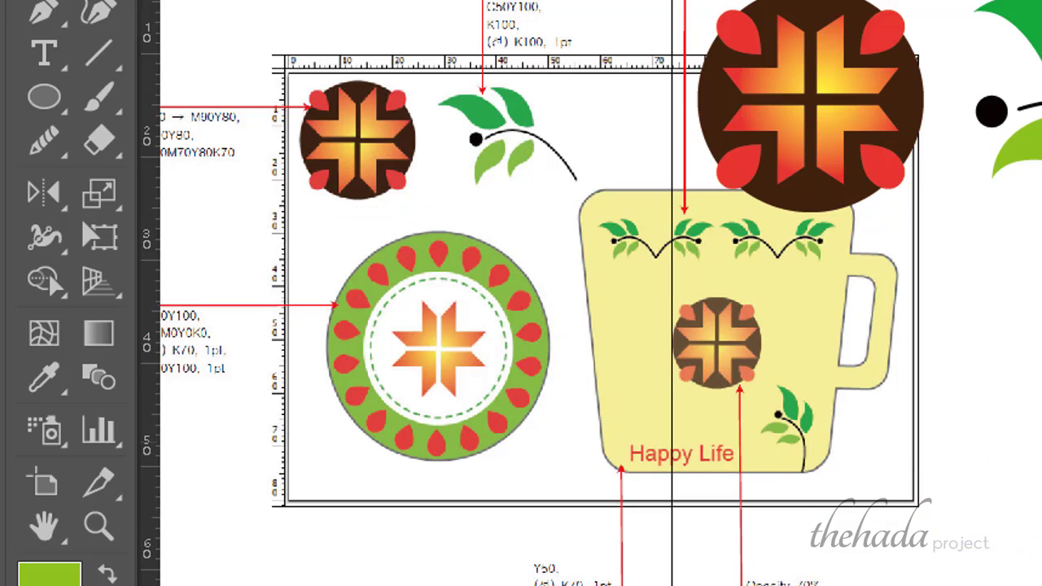
# Draw a 40 × 40 mm green circle and move it so it partly overlaps the lower part of the reference mug.
pyautogui.moveTo(1041, 410); pyautogui.dragTo(1041, 320)
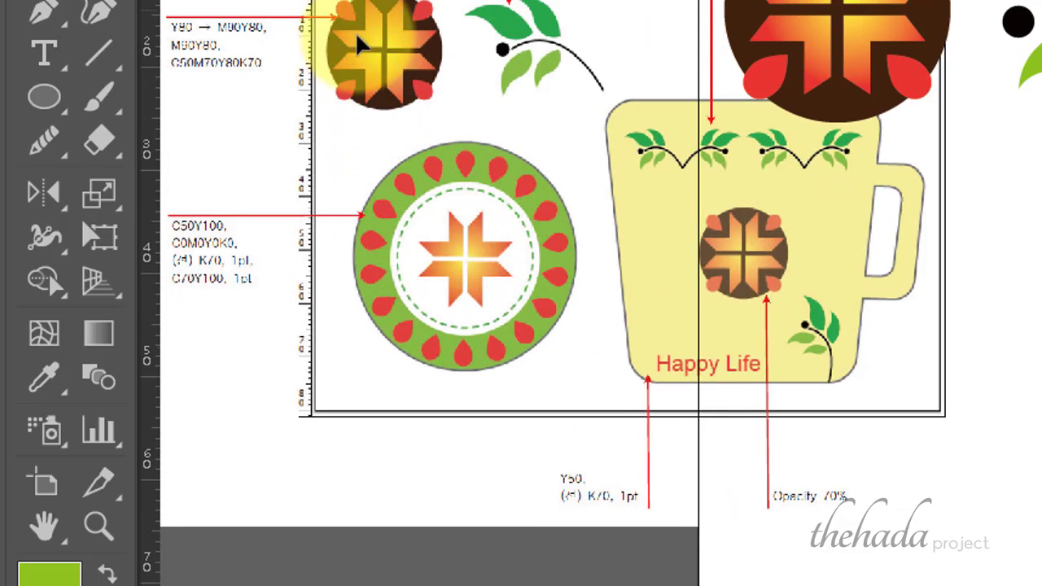
pyautogui.click(62, 91)
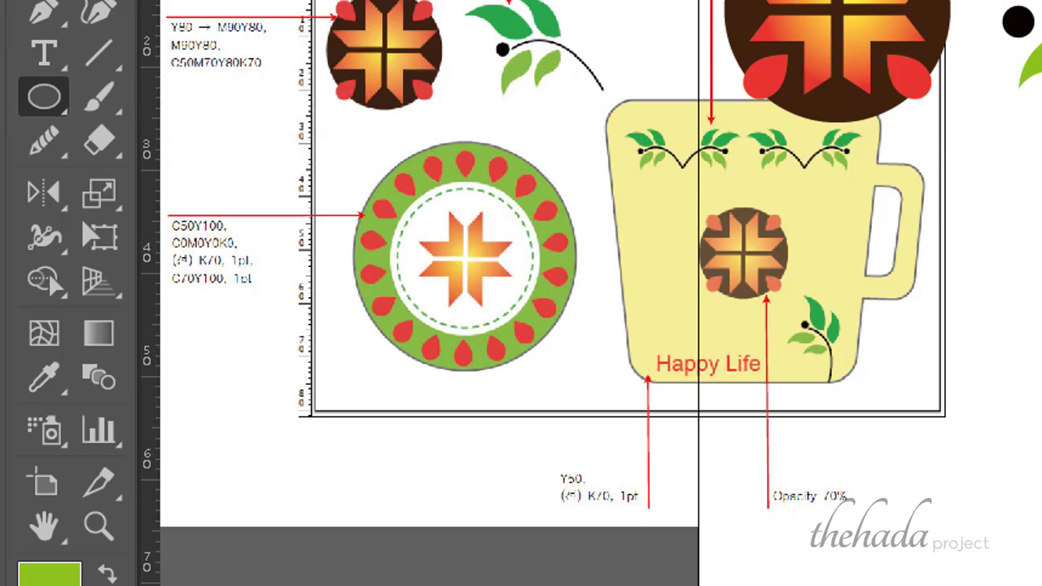
pyautogui.press('v')
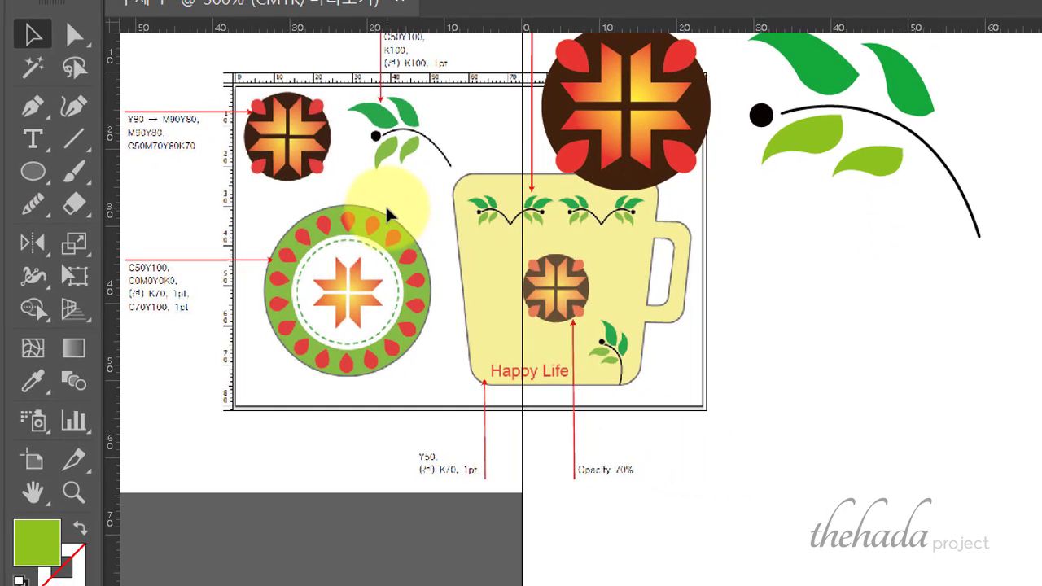
pyautogui.click(31, 175)
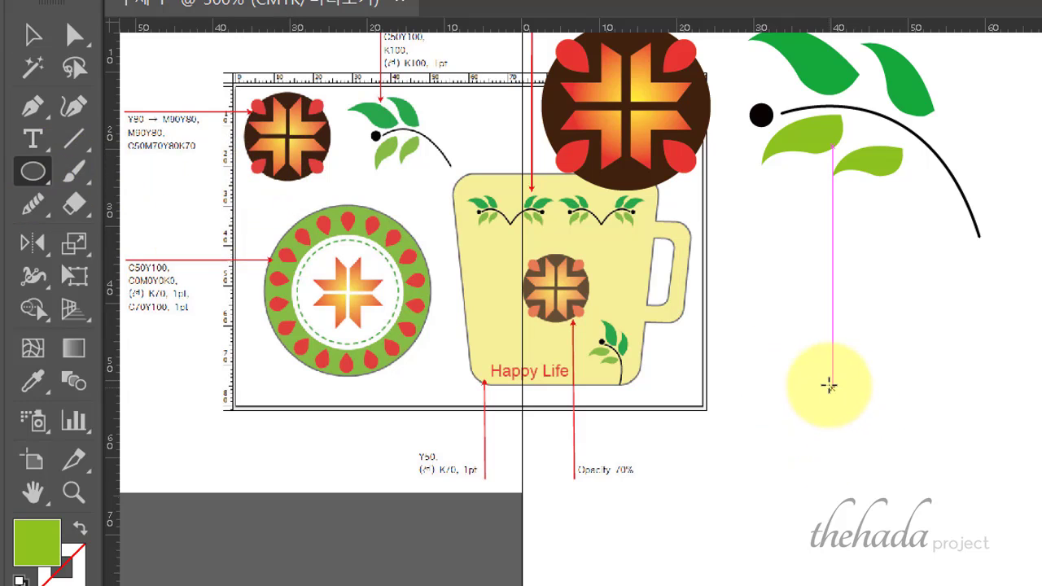
pyautogui.click(770, 359)
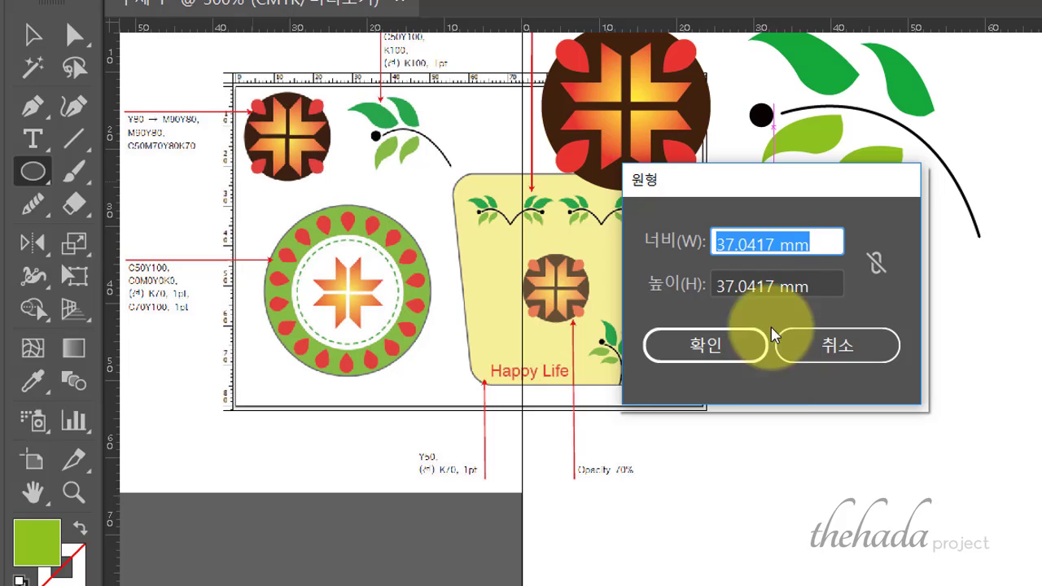
pyautogui.moveTo(780, 243); pyautogui.dragTo(633, 241)
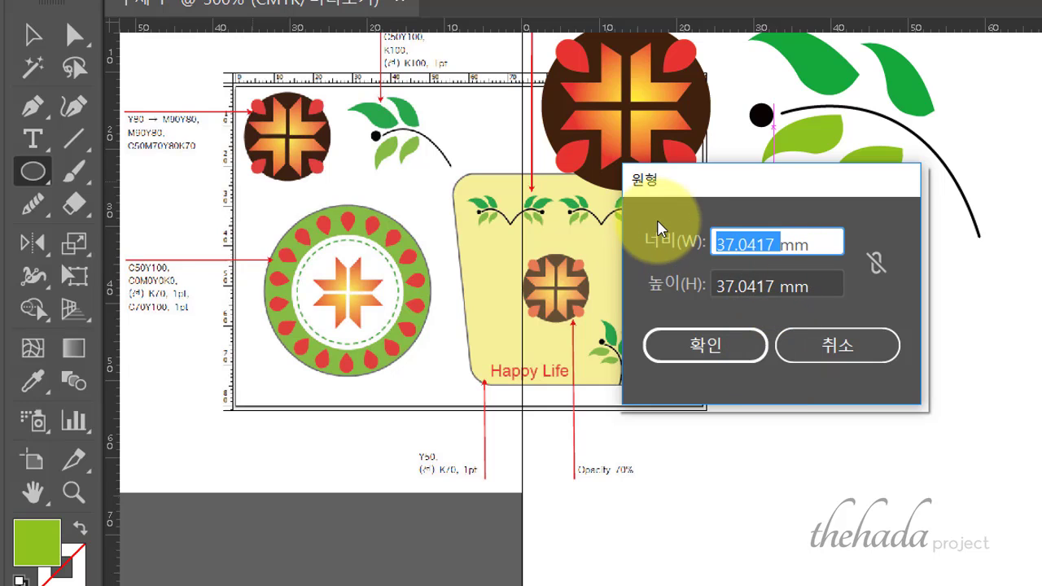
pyautogui.write('40')
pyautogui.click(876, 260)
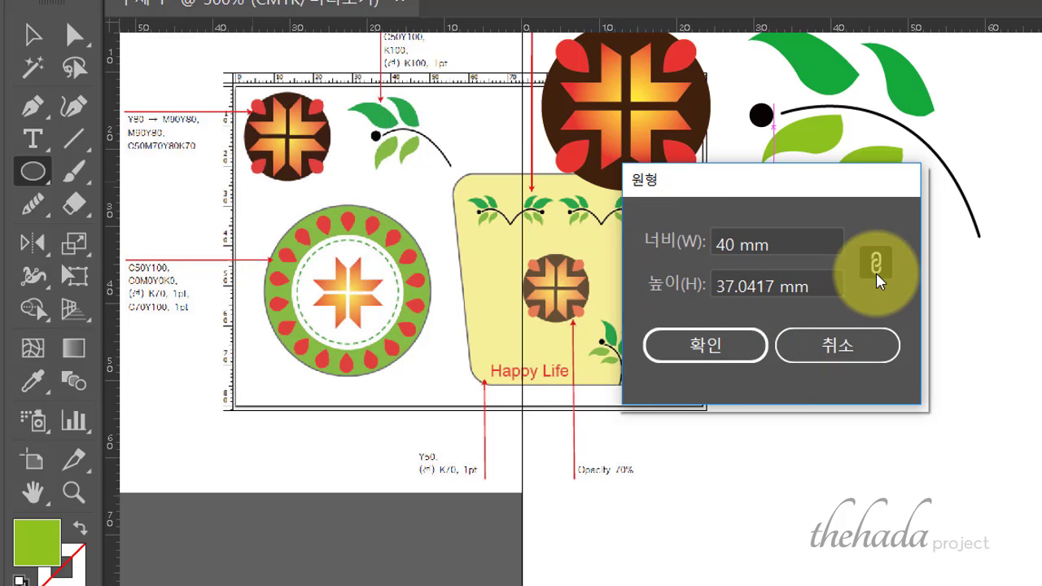
pyautogui.moveTo(778, 287); pyautogui.dragTo(658, 225)
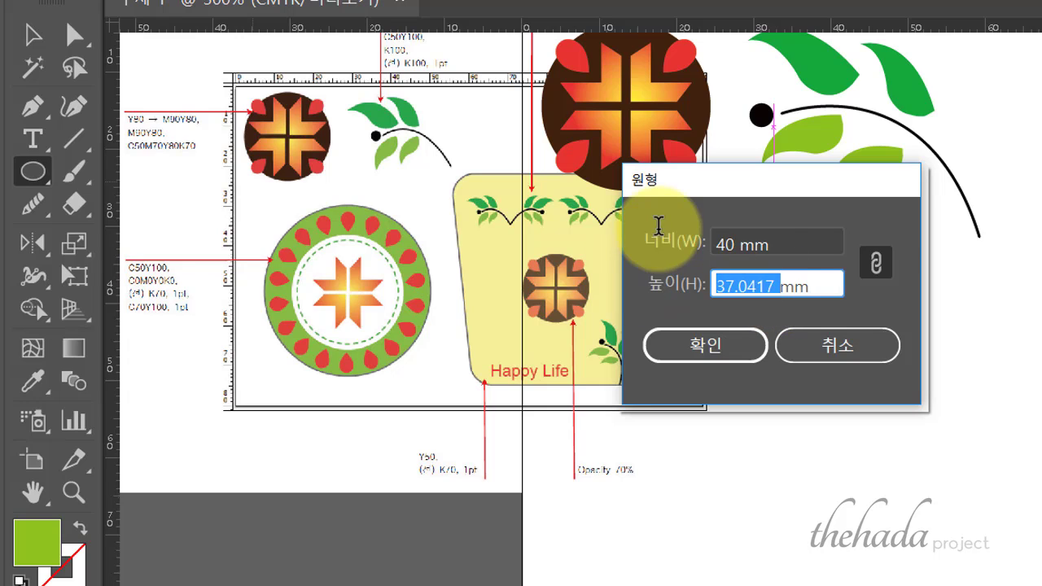
pyautogui.click(878, 259)
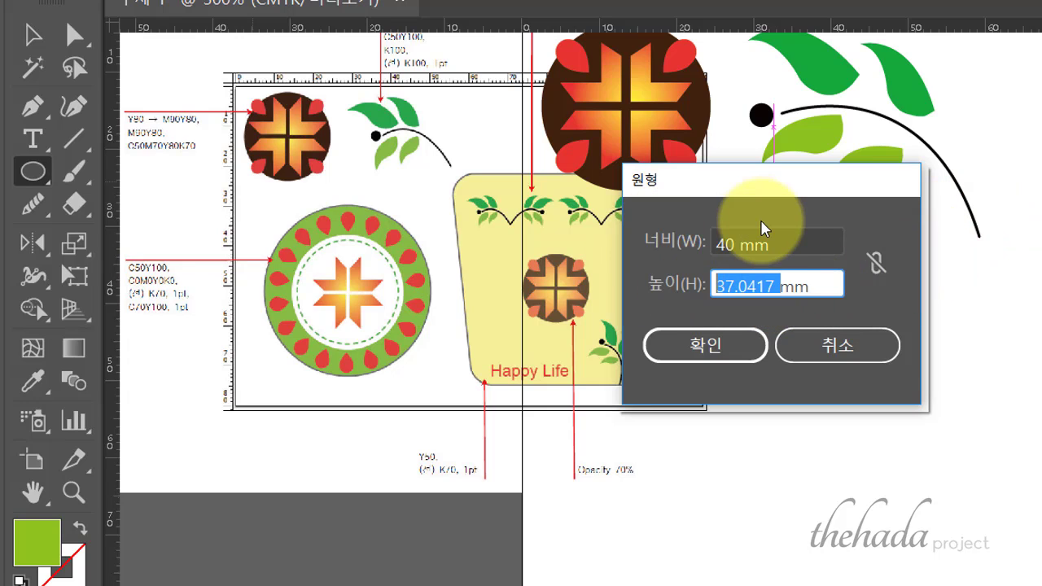
pyautogui.write('40mm')
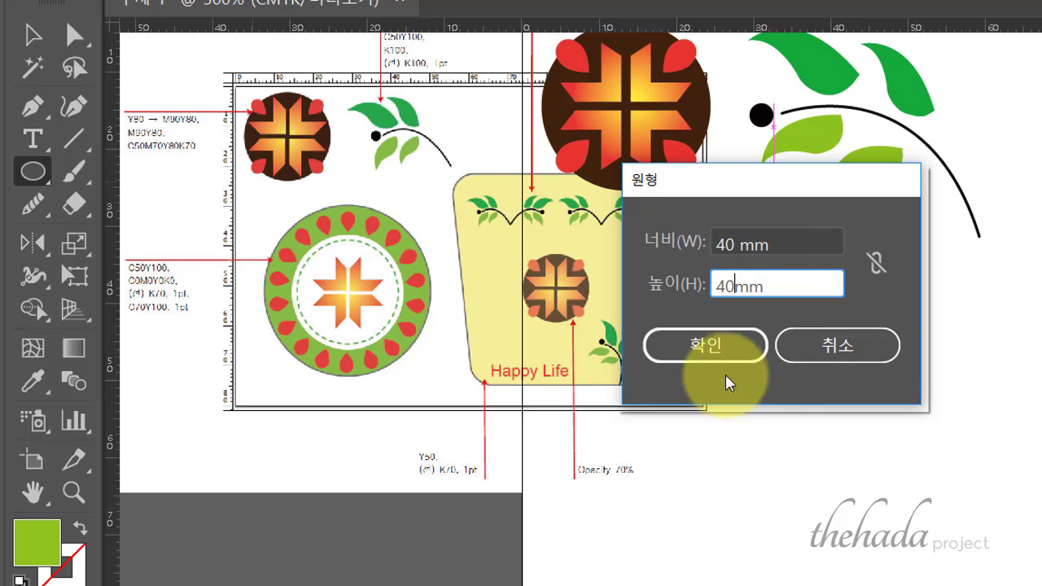
pyautogui.click(715, 352)
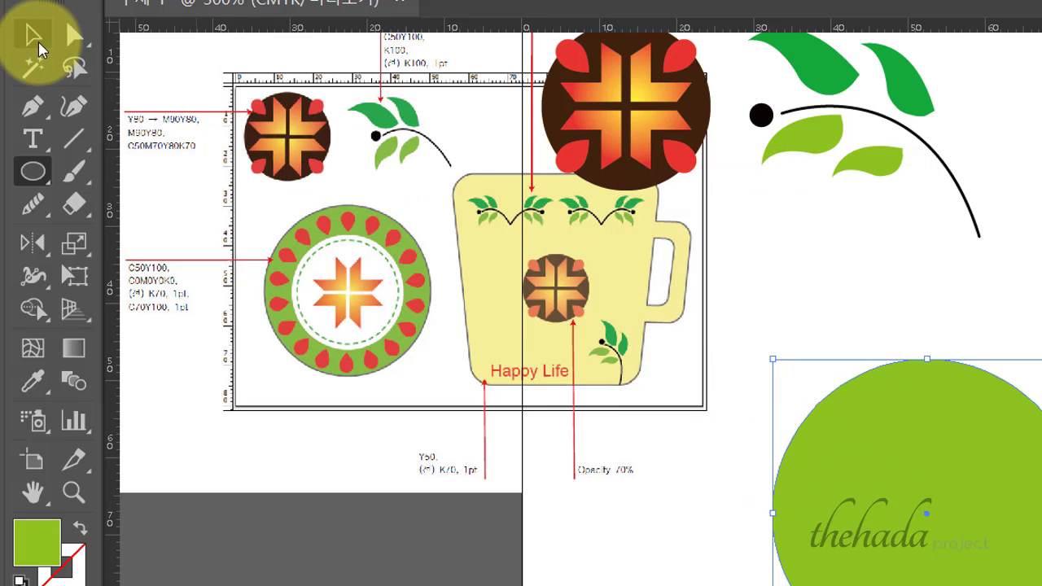
pyautogui.click(32, 34)
pyautogui.moveTo(921, 477); pyautogui.dragTo(759, 421)
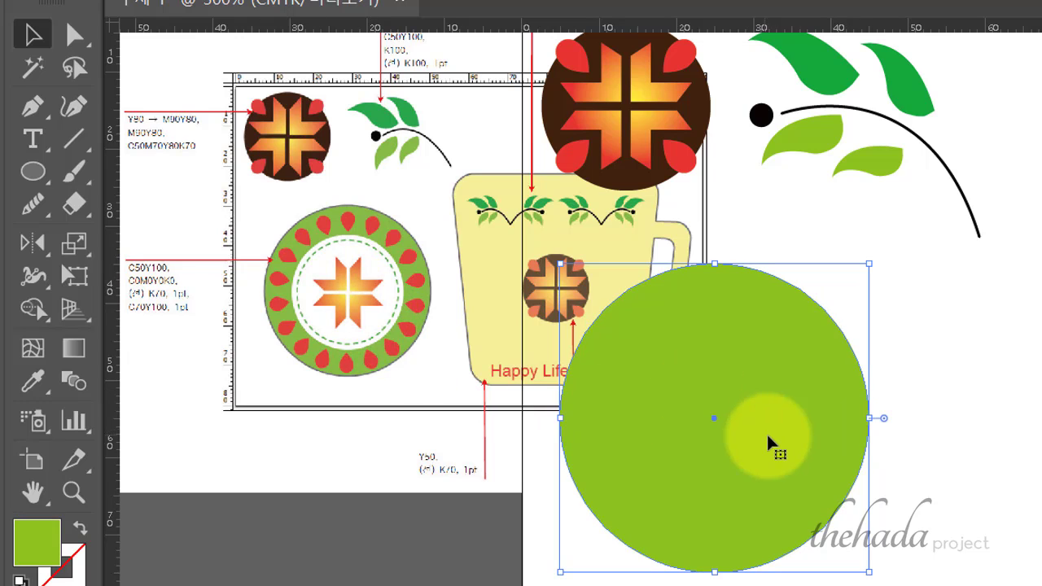
# Make a concentric copy of the green circle scaled uniformly to 70%.
pyautogui.click(41, 246)
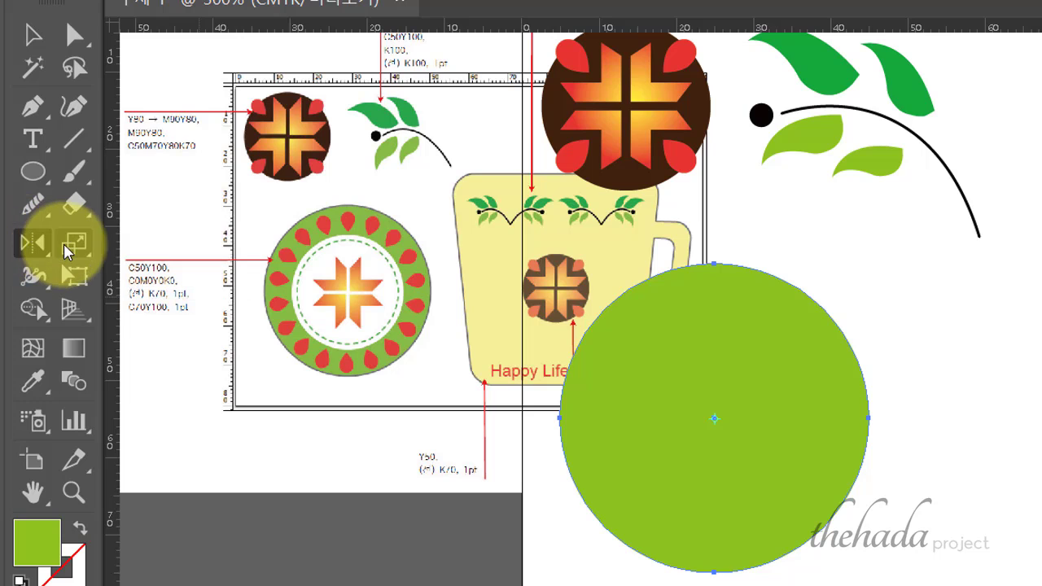
pyautogui.click(70, 244)
pyautogui.click(181, 255)
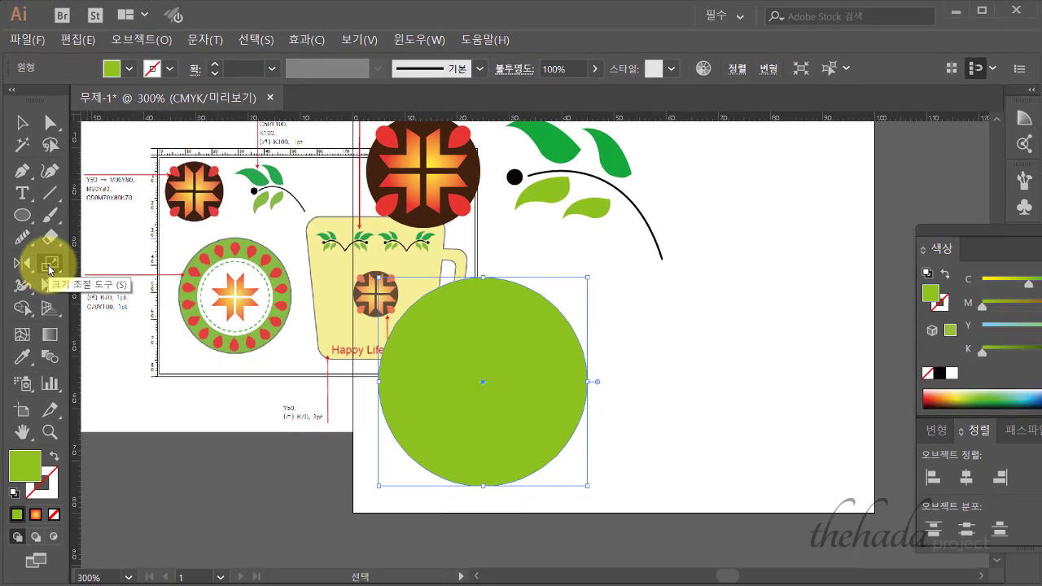
pyautogui.doubleClick(73, 248)
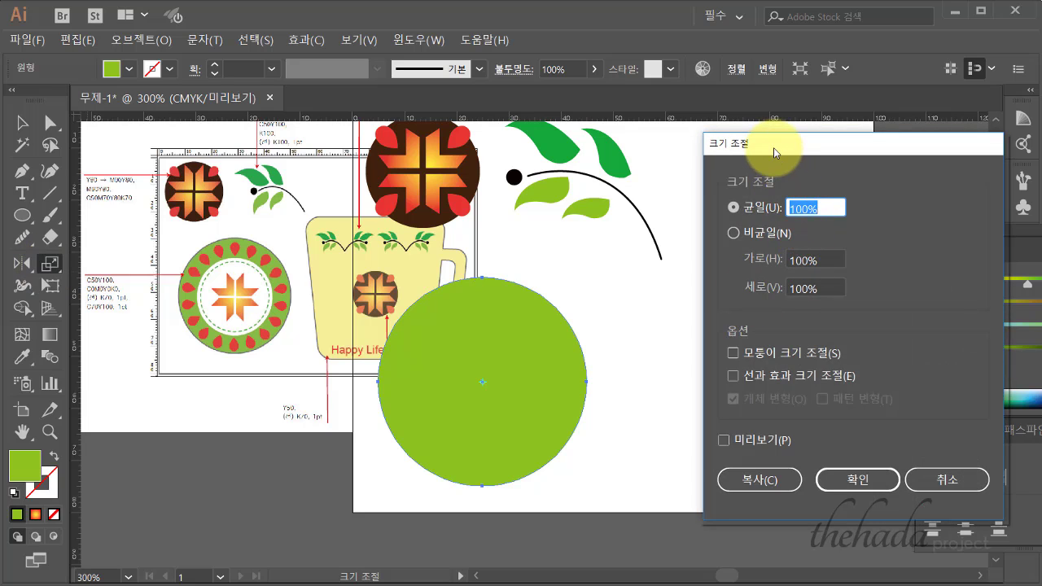
pyautogui.moveTo(780, 148); pyautogui.dragTo(722, 153)
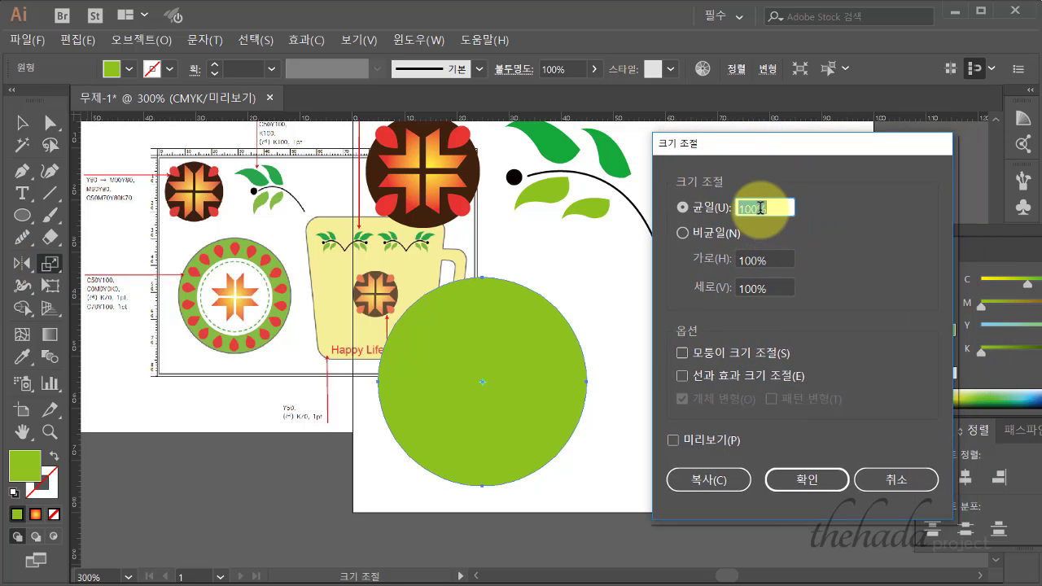
pyautogui.moveTo(758, 207); pyautogui.dragTo(722, 201)
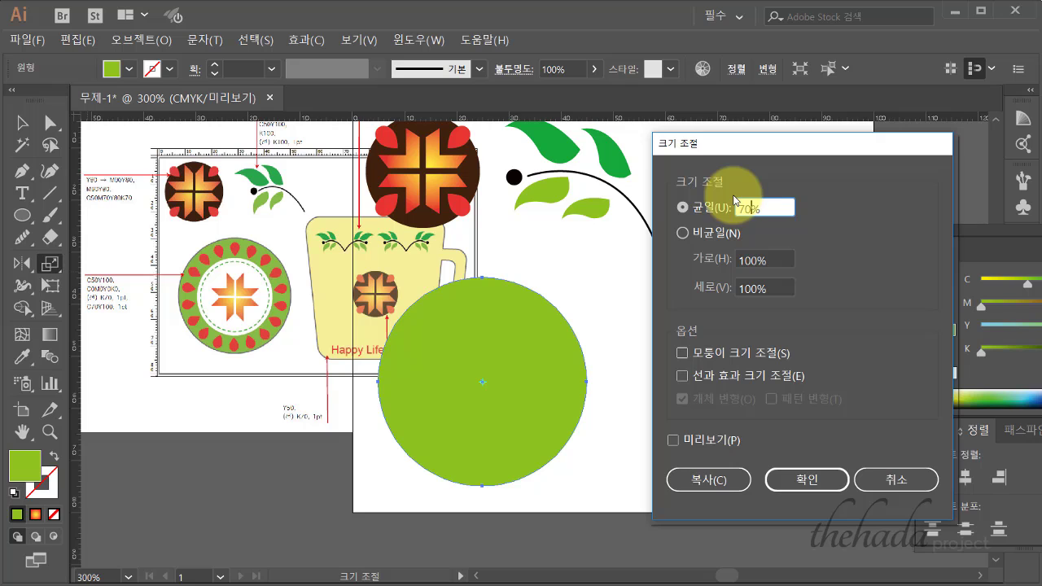
pyautogui.click(716, 480)
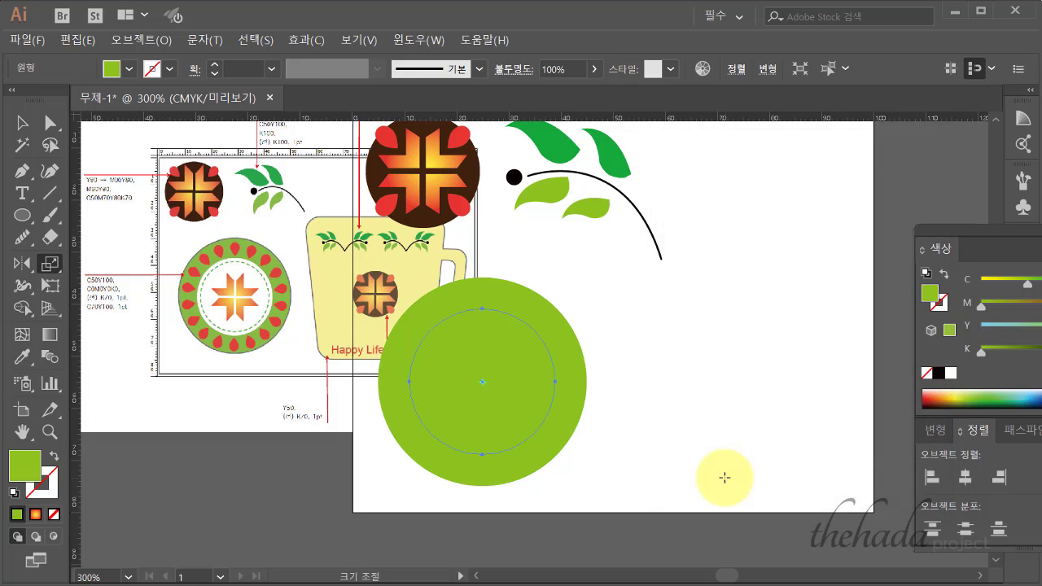
# Fill the smaller inner circle with white.
pyautogui.click(126, 68)
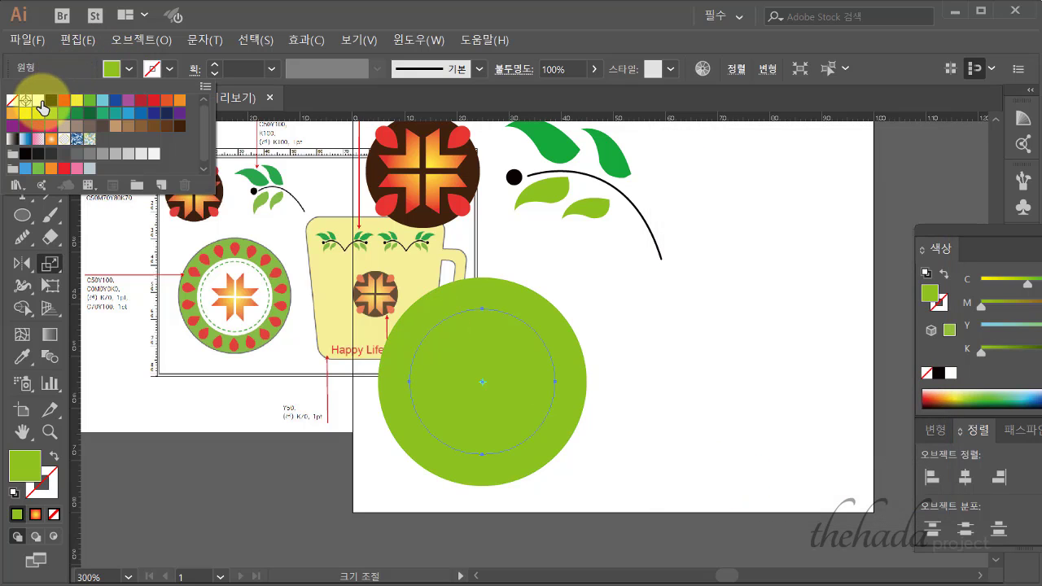
pyautogui.click(38, 100)
pyautogui.click(472, 14)
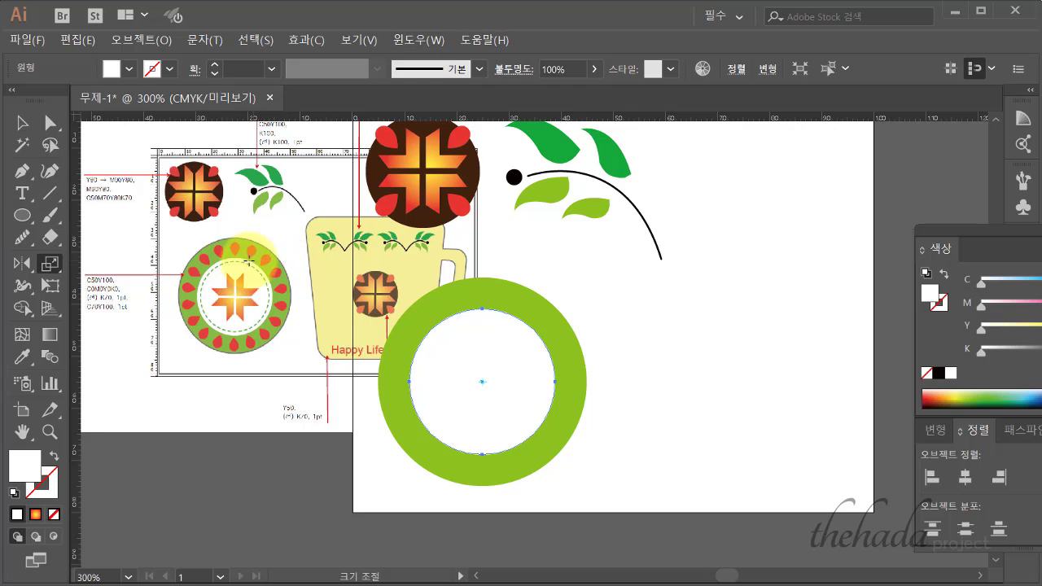
# Make a concentric copy of the white circle scaled uniformly to 90%.
pyautogui.press('ctrl')
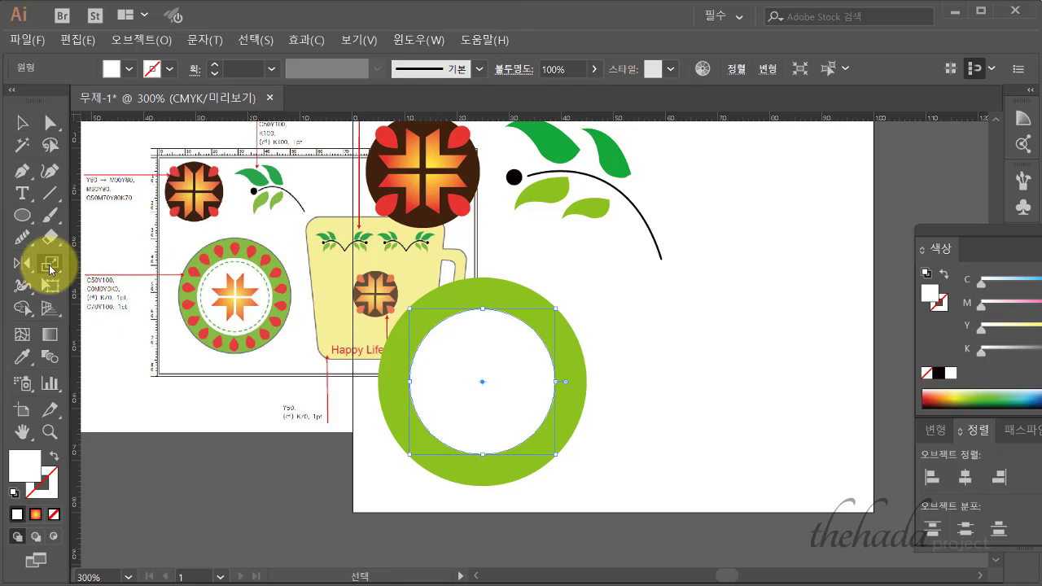
pyautogui.doubleClick(51, 265)
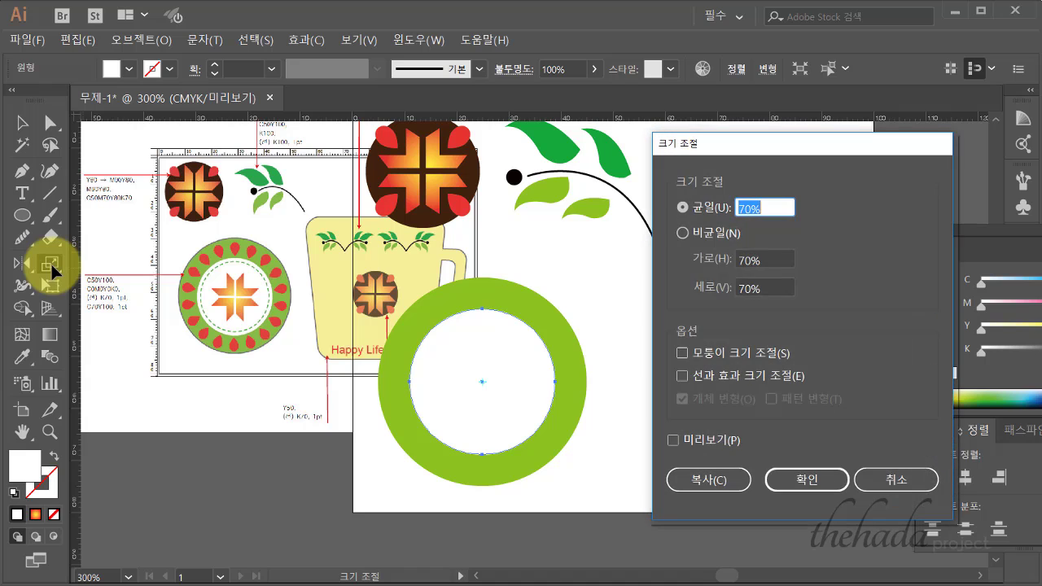
pyautogui.doubleClick(751, 207)
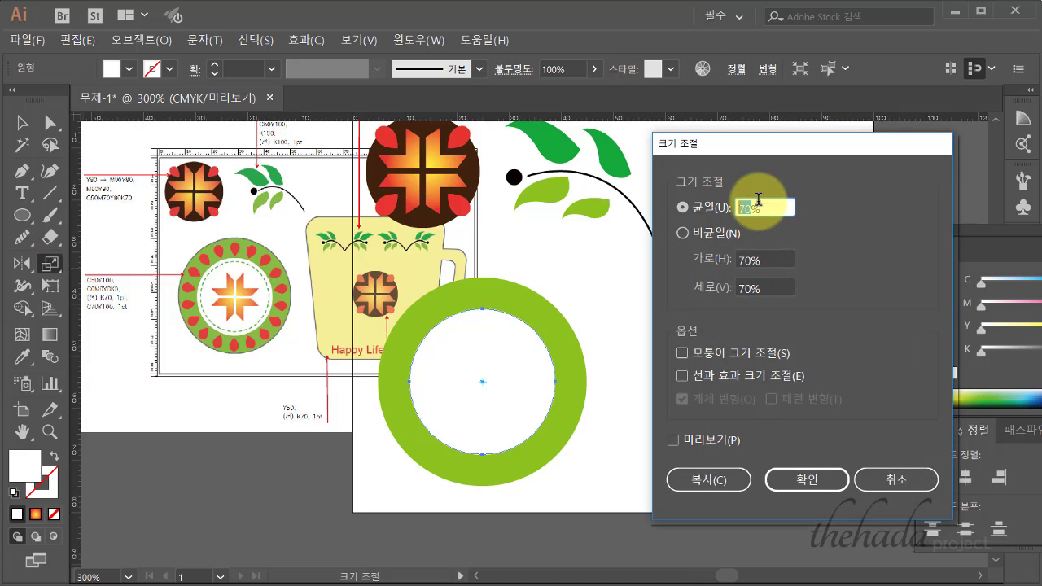
pyautogui.write('90')
pyautogui.click(720, 493)
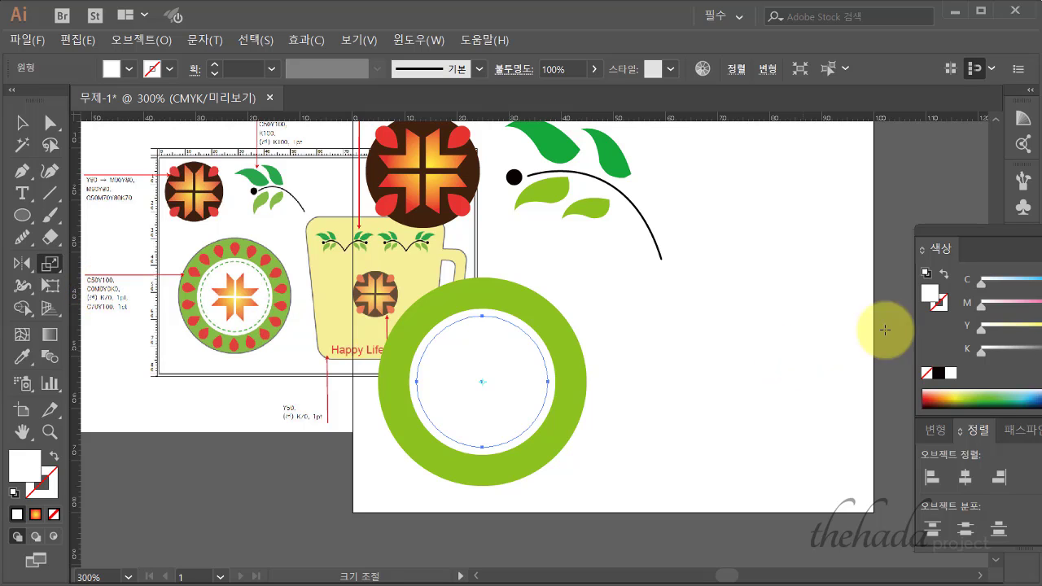
# Colour the innermost circle C80 Y100, then swap fill and stroke so only its outline carries the green.
pyautogui.moveTo(1039, 233); pyautogui.dragTo(942, 233)
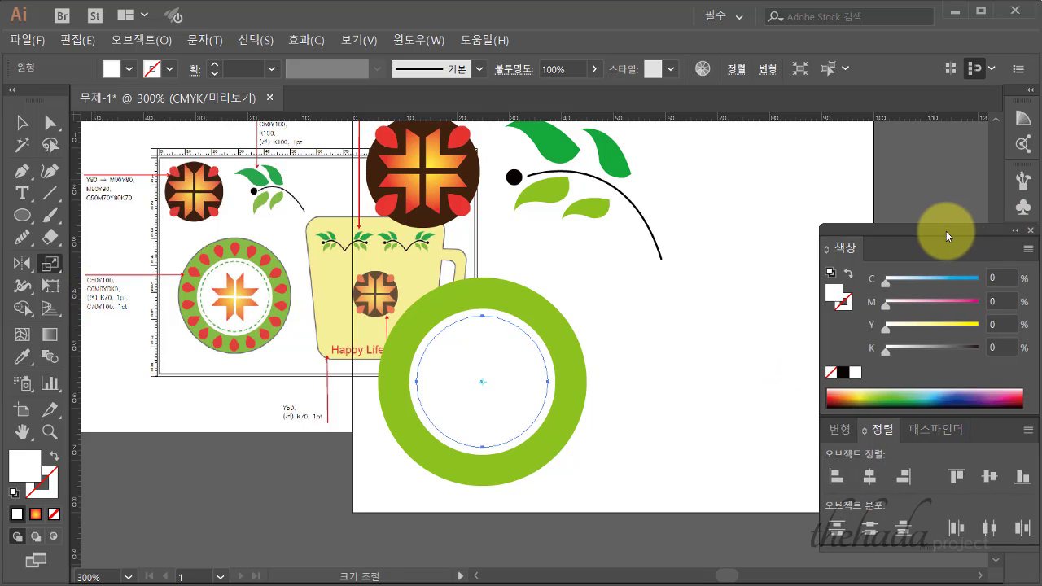
pyautogui.click(1002, 278)
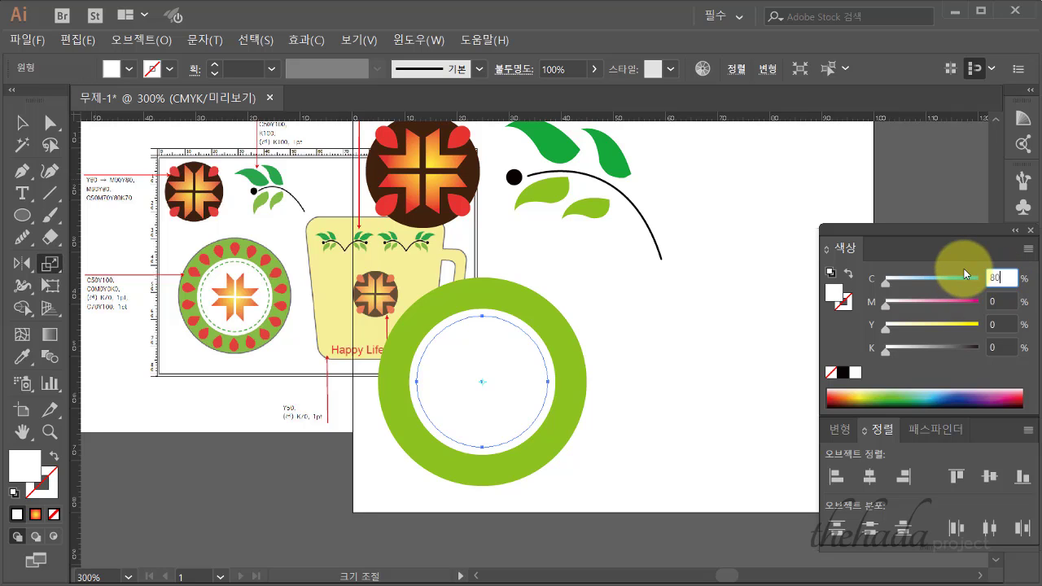
pyautogui.press('Tab')
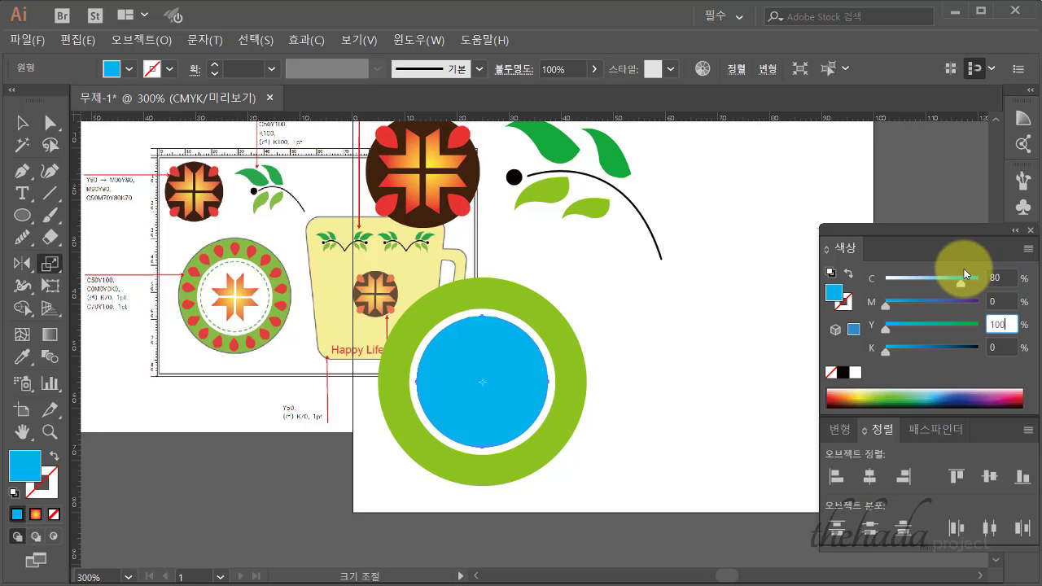
pyautogui.write('100')
pyautogui.press('Return')
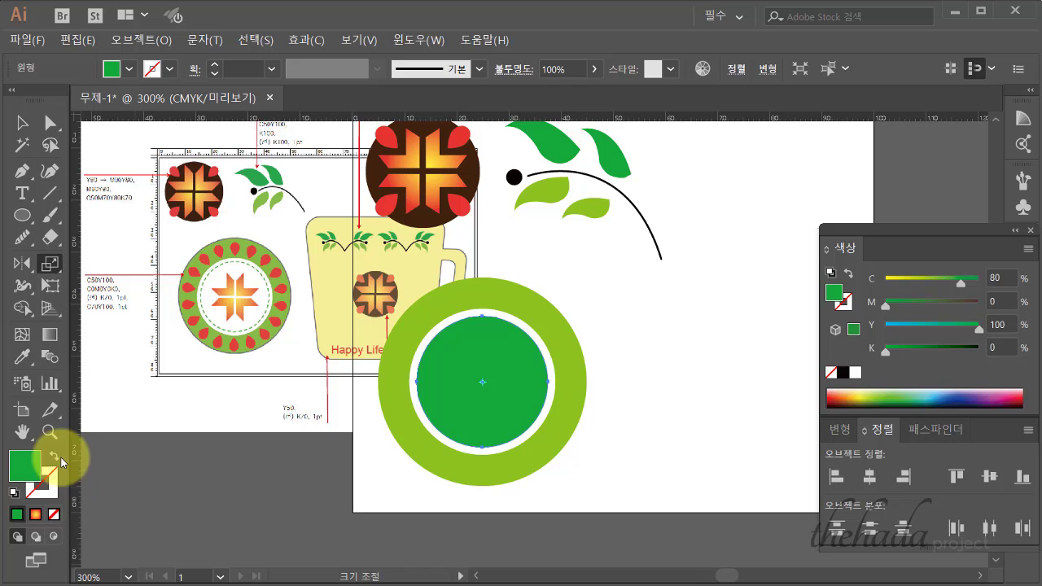
pyautogui.click(57, 458)
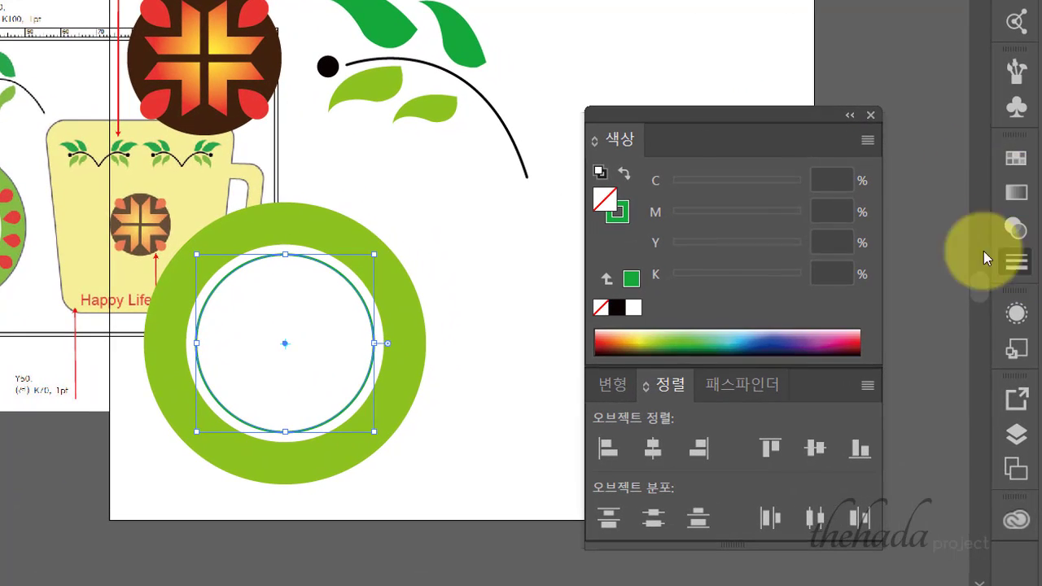
# Make the innermost circle's outline dashed with 3 pt dashes and round caps, then deselect it.
pyautogui.click(1015, 261)
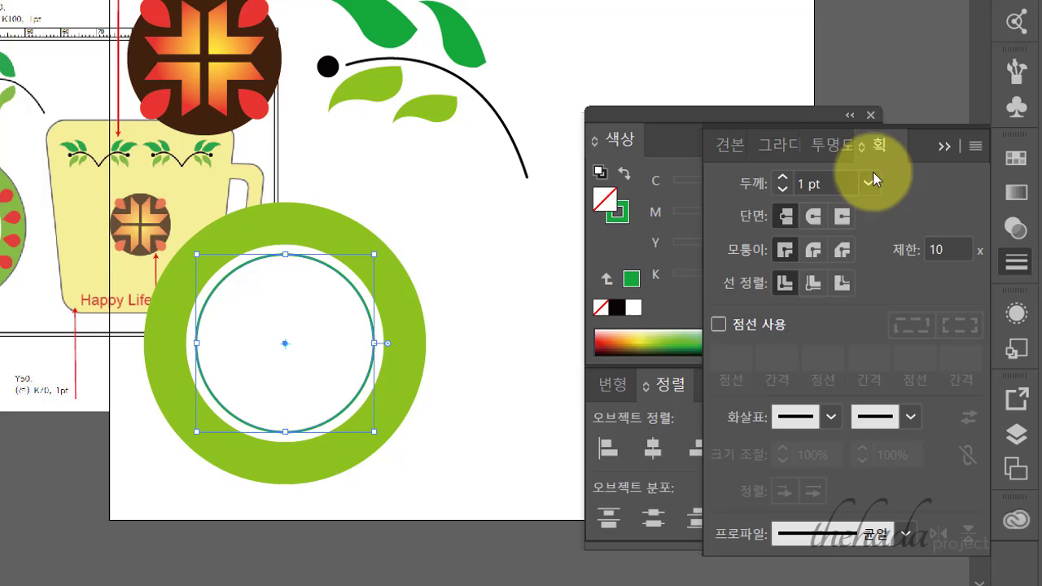
pyautogui.click(718, 325)
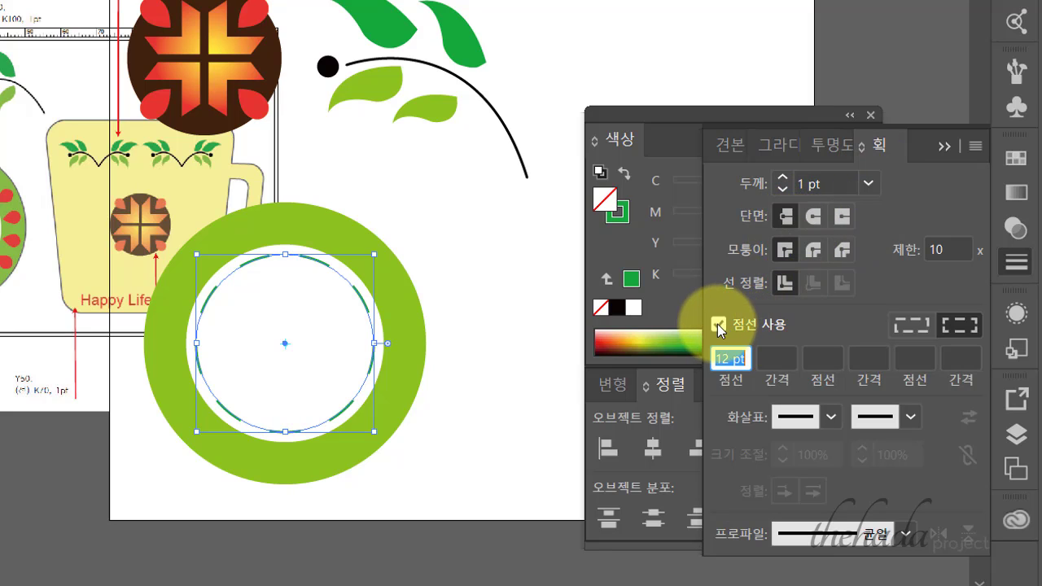
pyautogui.click(812, 218)
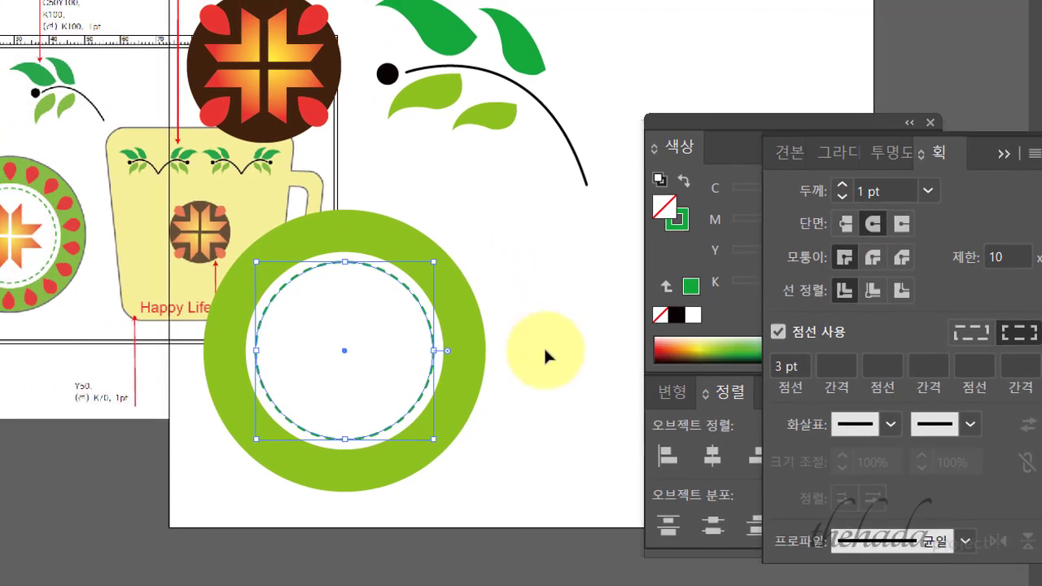
pyautogui.click(439, 395)
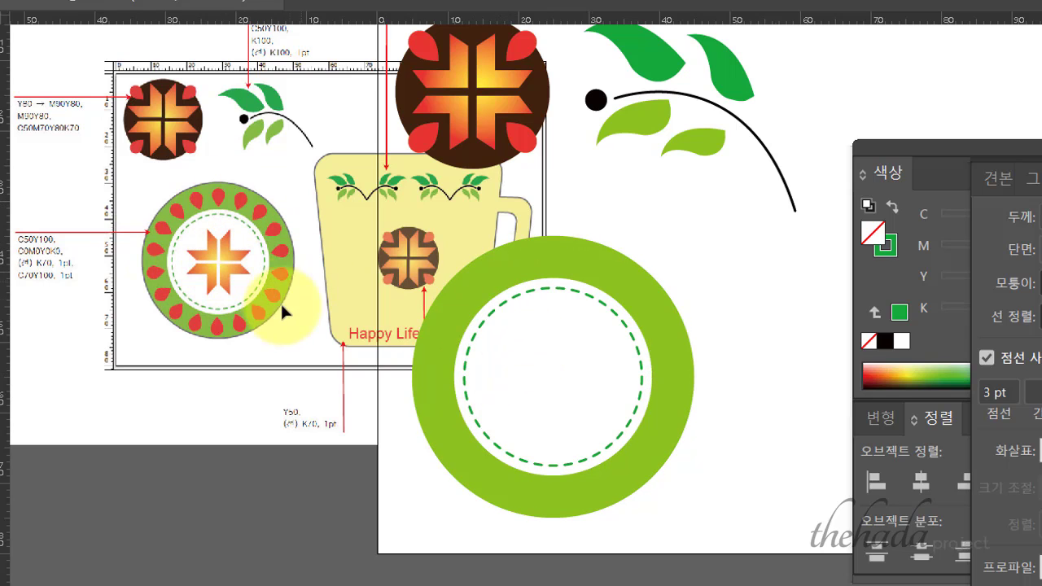
# Select the green, white and dashed circles of the plate together.
pyautogui.moveTo(707, 493); pyautogui.dragTo(605, 376)
pyautogui.rightClick(605, 339)
pyautogui.click(685, 450)
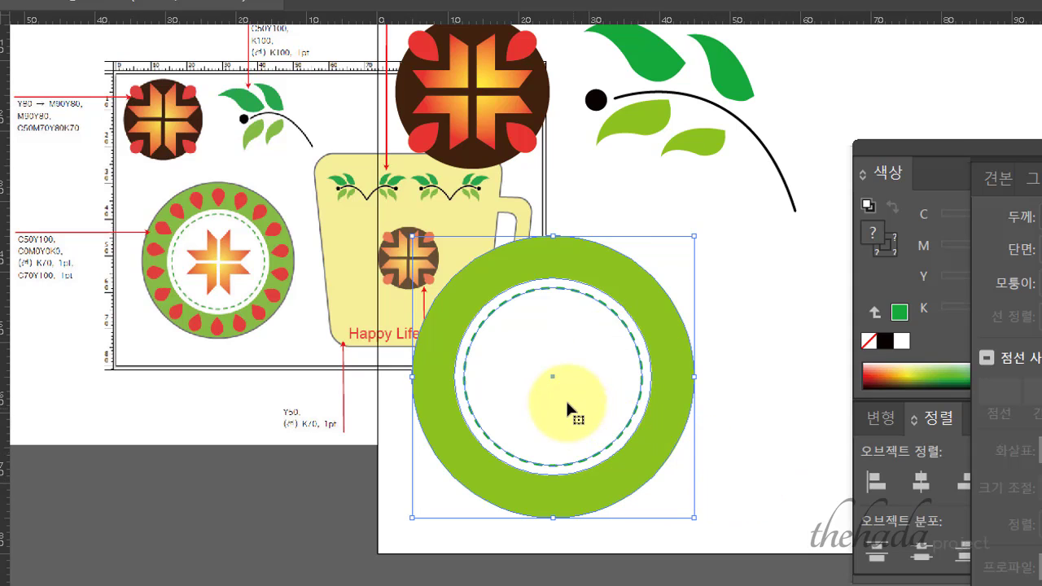
pyautogui.moveTo(567, 403); pyautogui.dragTo(543, 373)
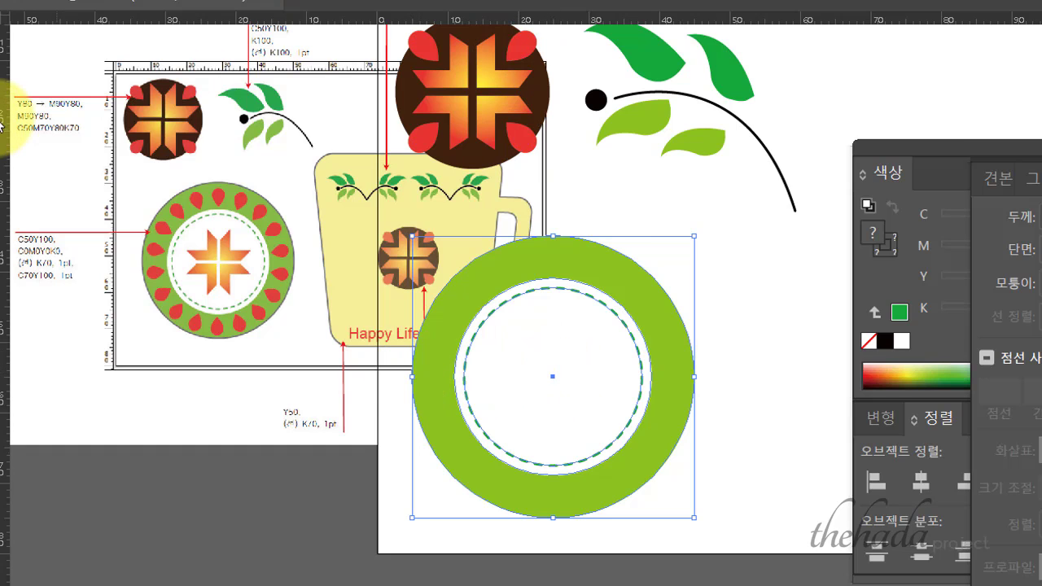
# Place a vertical and a horizontal guide crossing at the centre of the plate.
pyautogui.moveTo(1, 122); pyautogui.dragTo(552, 257)
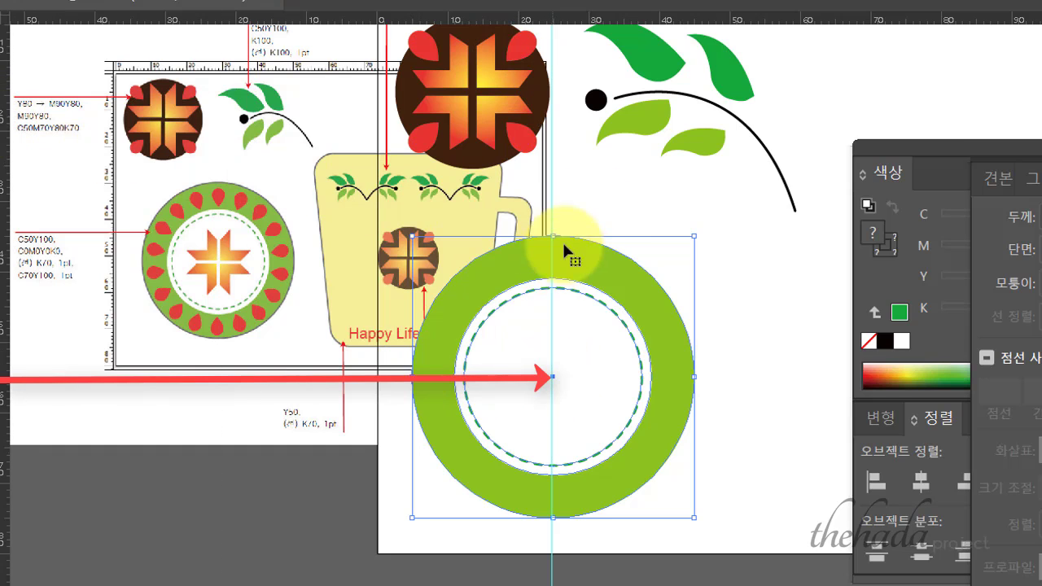
pyautogui.moveTo(640, 20)
pyautogui.mouseDown()
pyautogui.moveTo(601, 215)
pyautogui.moveTo(606, 374)
pyautogui.mouseUp()
pyautogui.click(535, 351)
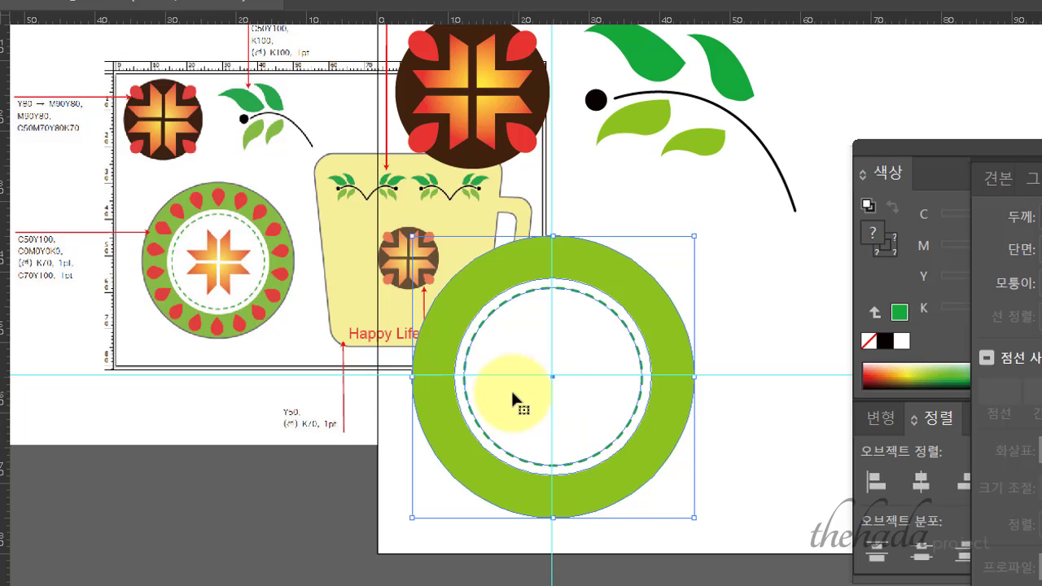
# Place a copy of the round brown ornament on the empty area beside the plate, ungroup it and delete its brown circle.
pyautogui.click(501, 108)
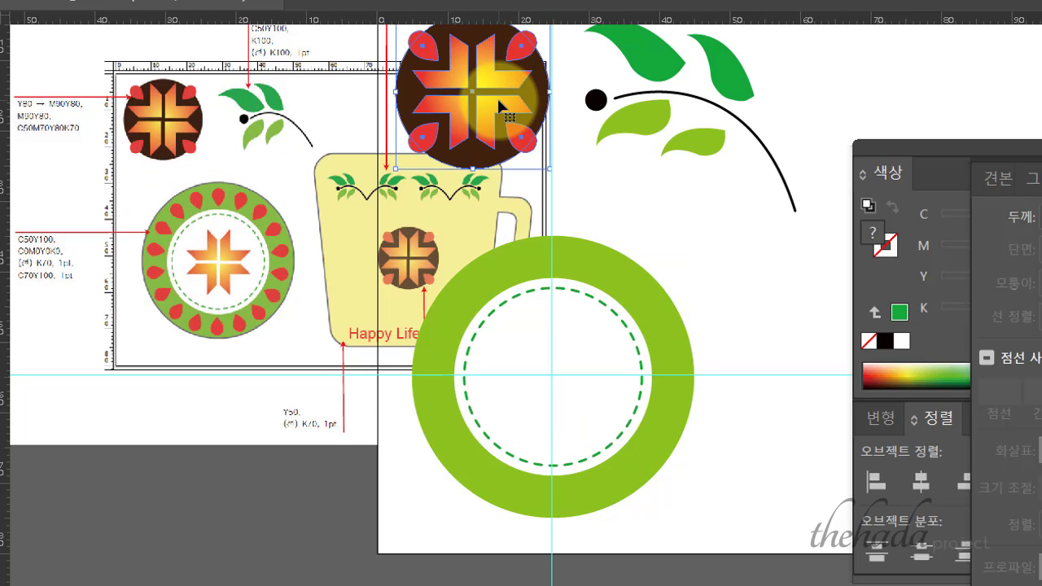
pyautogui.moveTo(499, 104); pyautogui.dragTo(761, 240)
pyautogui.rightClick(757, 238)
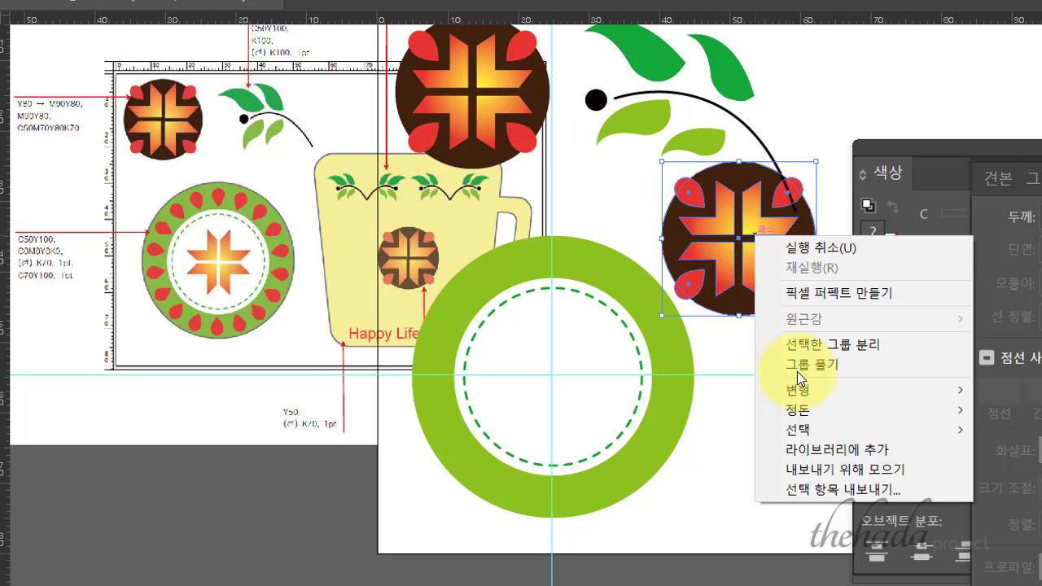
pyautogui.click(786, 365)
pyautogui.click(746, 304)
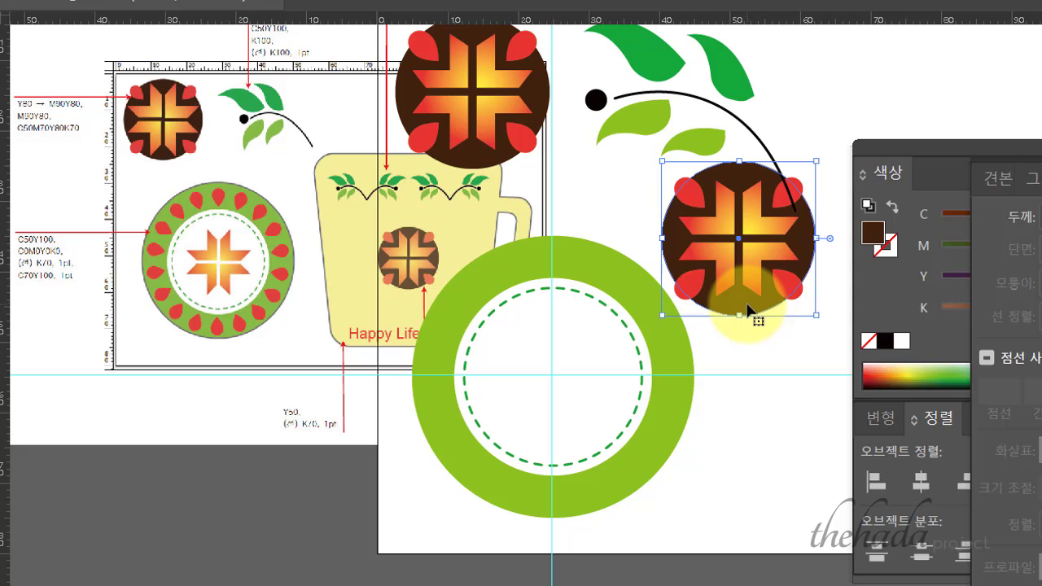
pyautogui.press('Delete')
# Ungroup the copied ornament's remaining star pieces and red drops, then deselect them.
pyautogui.click(734, 230)
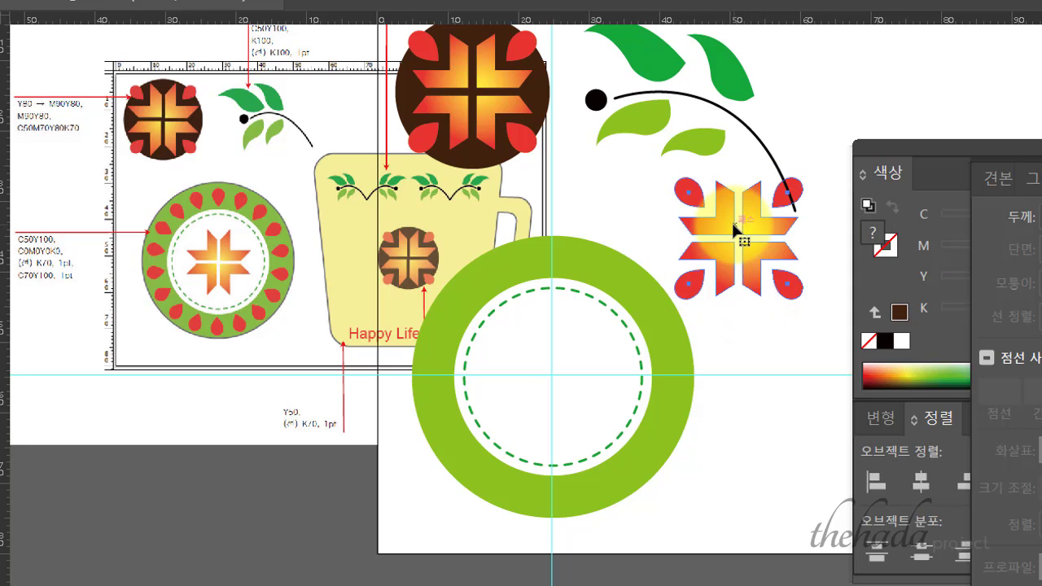
pyautogui.rightClick(756, 229)
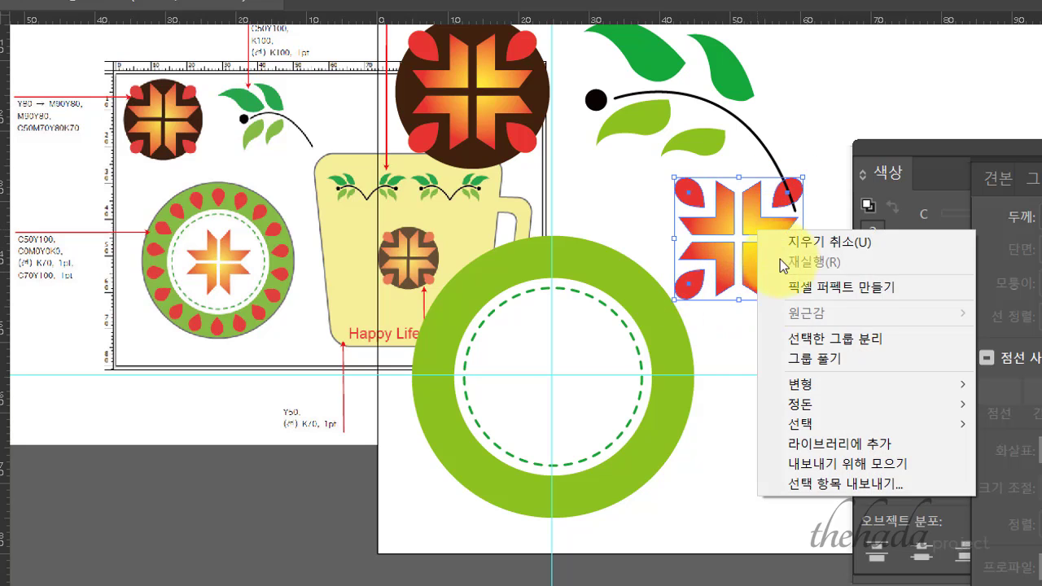
pyautogui.click(814, 364)
pyautogui.click(771, 329)
# Select the four gradient star pieces of the copy and group them without the red drops.
pyautogui.click(723, 264)
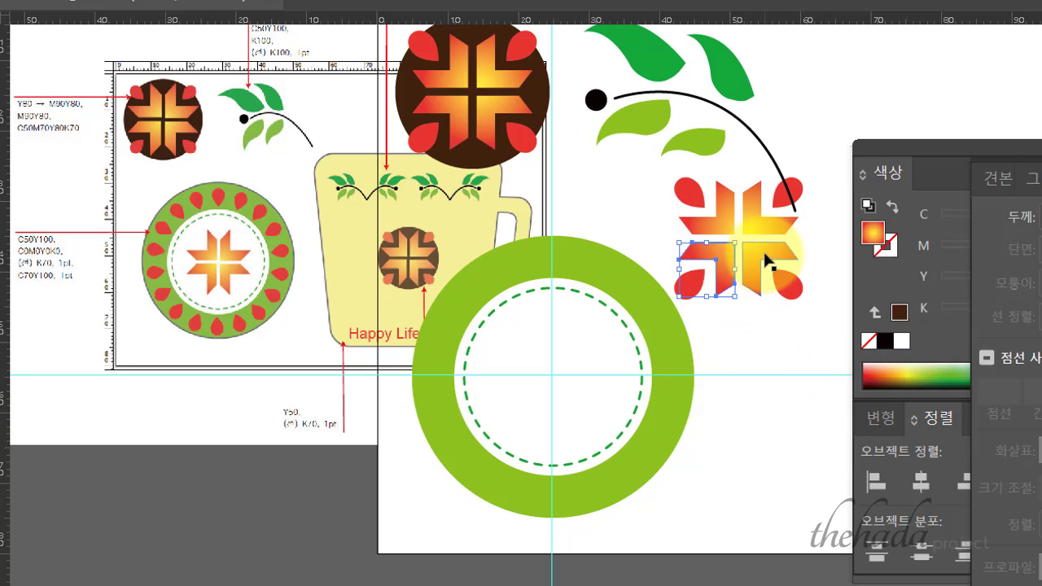
pyautogui.keyDown('shift'); pyautogui.click(765, 254); pyautogui.keyUp('shift')
pyautogui.keyDown('shift'); pyautogui.click(759, 223); pyautogui.keyUp('shift')
pyautogui.keyDown('shift'); pyautogui.click(726, 221); pyautogui.keyUp('shift')
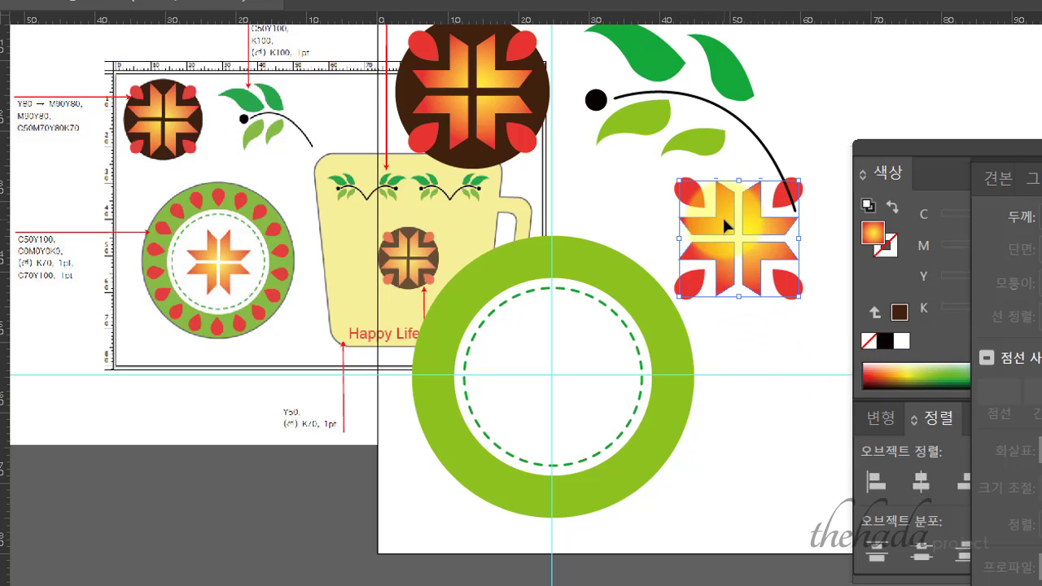
pyautogui.rightClick(723, 219)
pyautogui.click(737, 332)
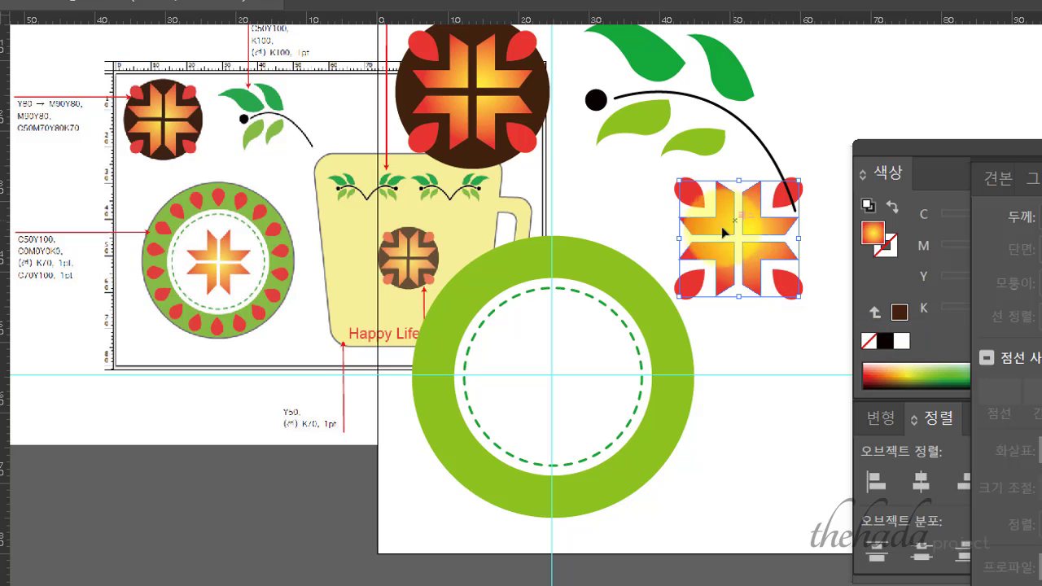
# Move the grouped star onto the centre of the white circle and bring it to the front.
pyautogui.moveTo(723, 232); pyautogui.dragTo(550, 359)
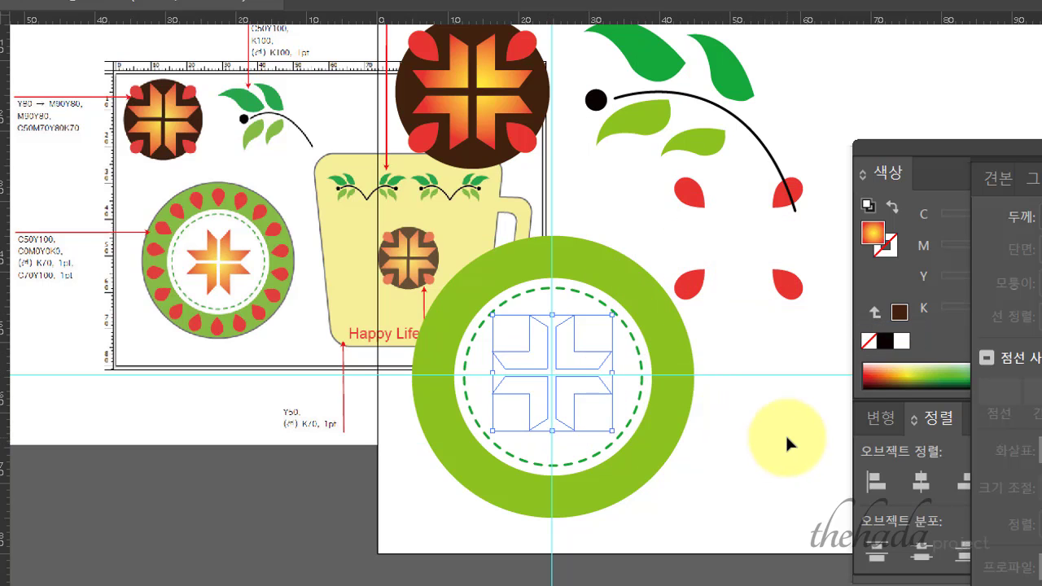
pyautogui.rightClick(578, 350)
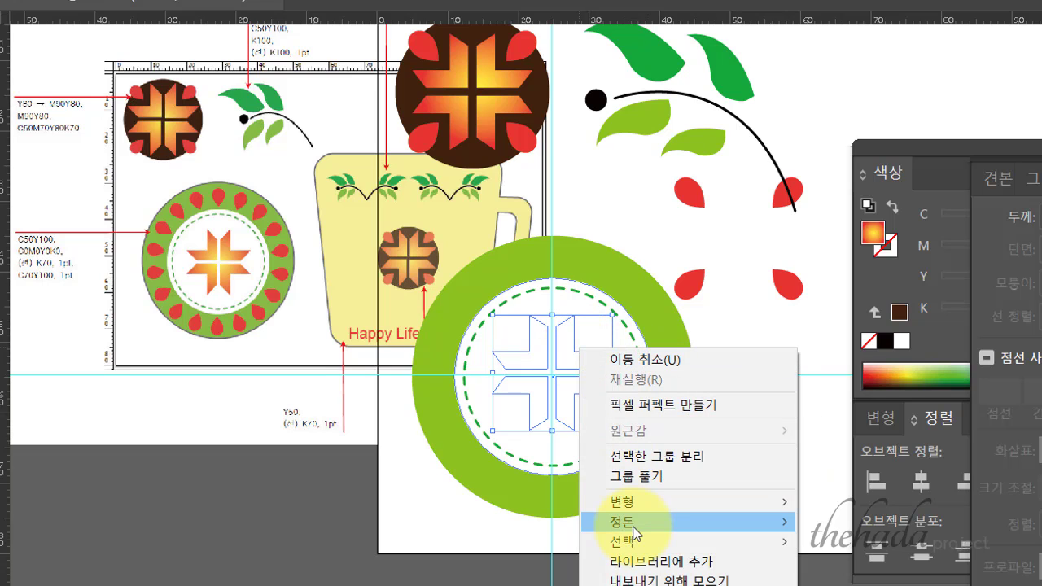
pyautogui.moveTo(634, 525)
pyautogui.click(864, 519)
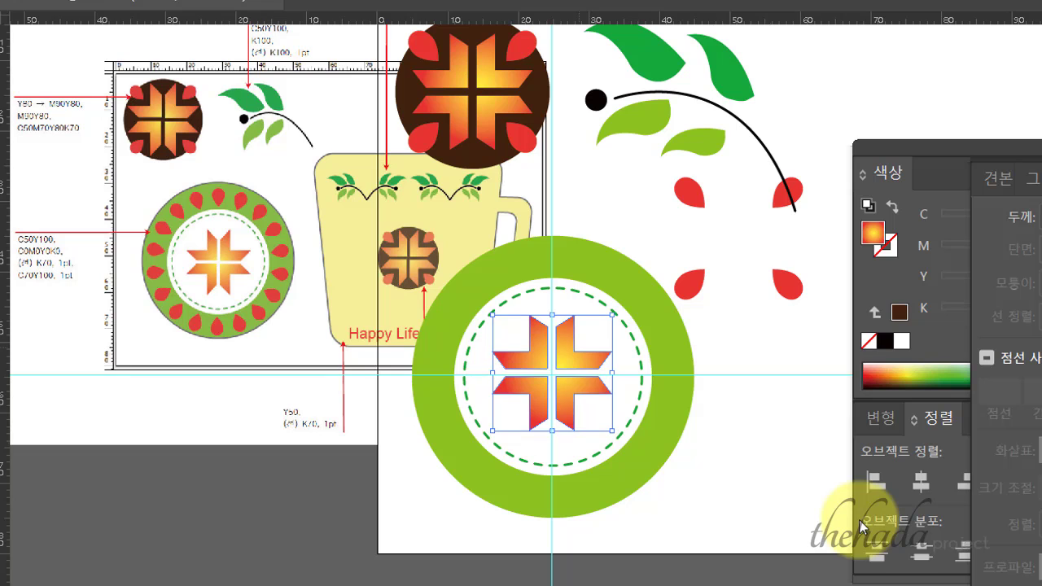
# Align the star and the plate's circles to a common centre horizontally and vertically, then deselect.
pyautogui.moveTo(596, 413); pyautogui.dragTo(580, 398)
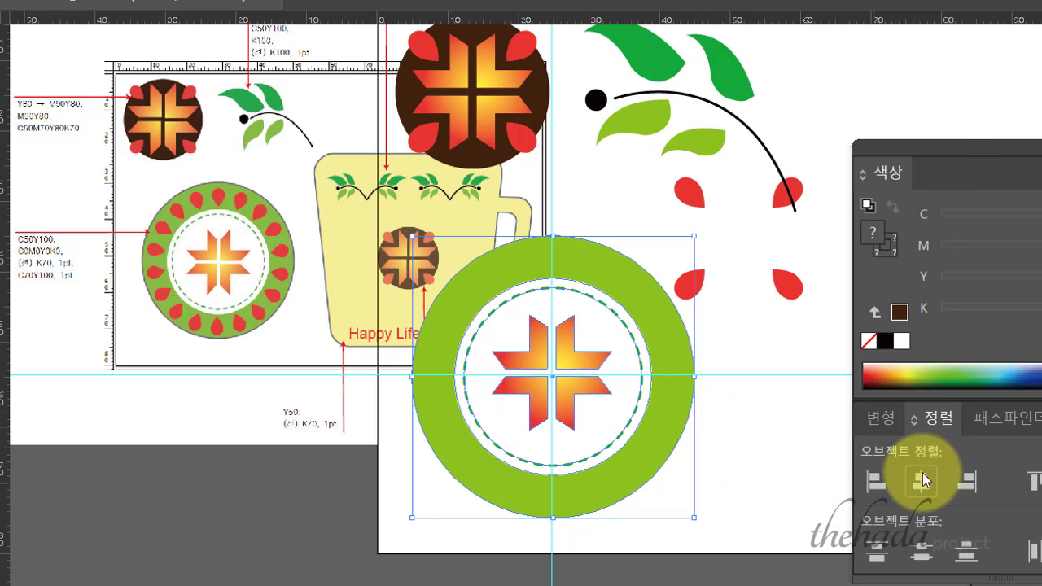
pyautogui.click(921, 482)
pyautogui.click(759, 457)
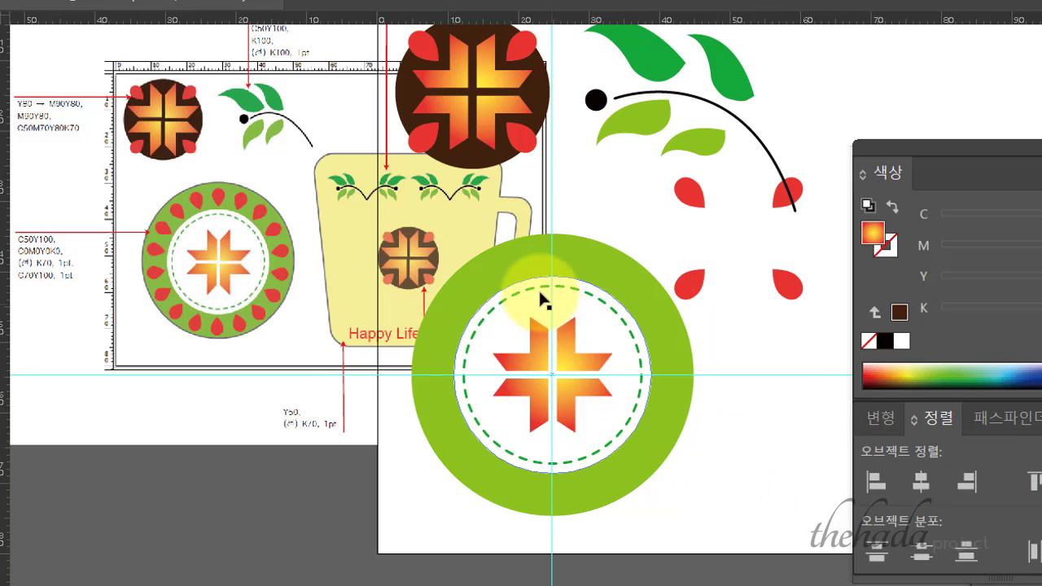
# Move one loose red drop onto the top of the plate's green rim and bring it to the front.
pyautogui.click(695, 200)
pyautogui.click(698, 205)
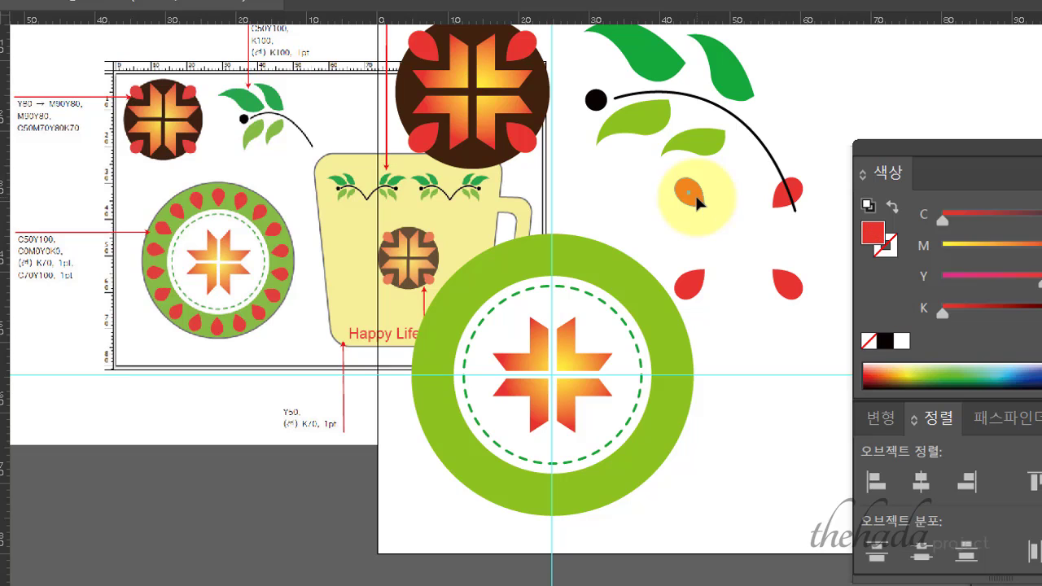
pyautogui.moveTo(698, 206); pyautogui.dragTo(546, 257)
pyautogui.rightClick(546, 259)
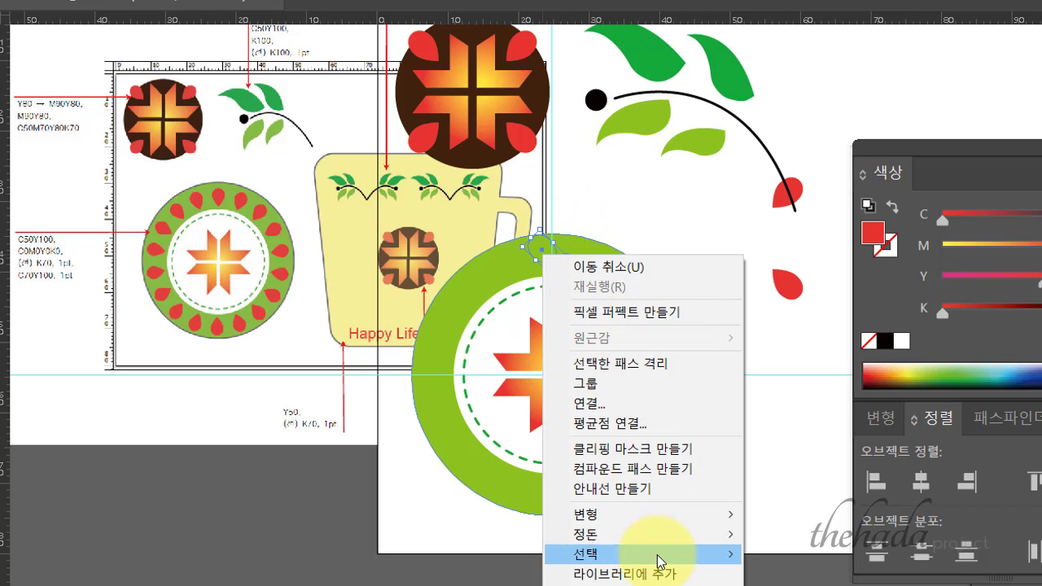
pyautogui.moveTo(658, 537)
pyautogui.click(794, 530)
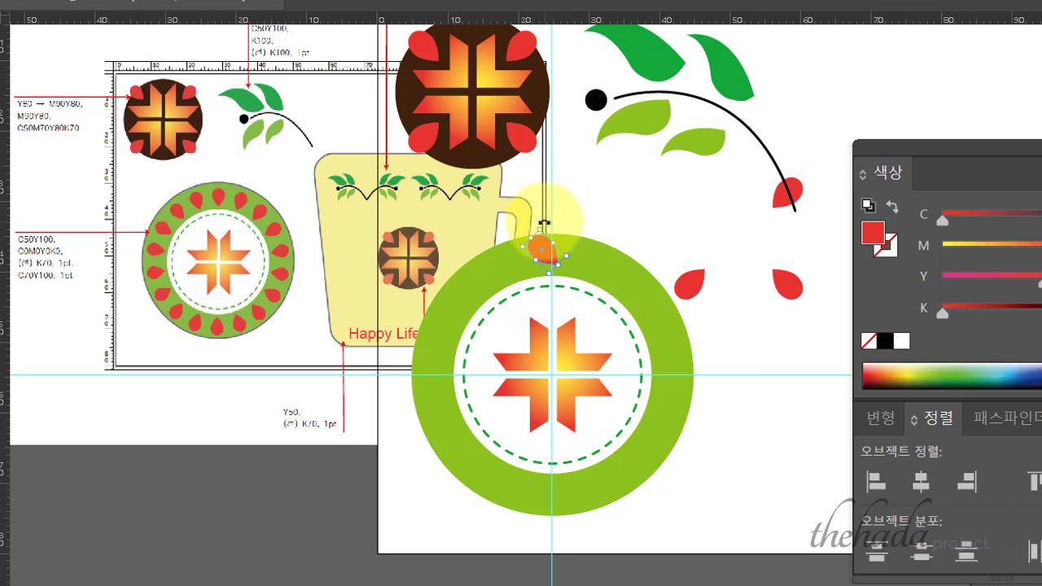
# Rotate the drop so its tip points at the plate's centre, and centre it horizontally with the plate, undoing the vertical alignment.
pyautogui.moveTo(544, 222); pyautogui.dragTo(551, 259)
pyautogui.click(611, 210)
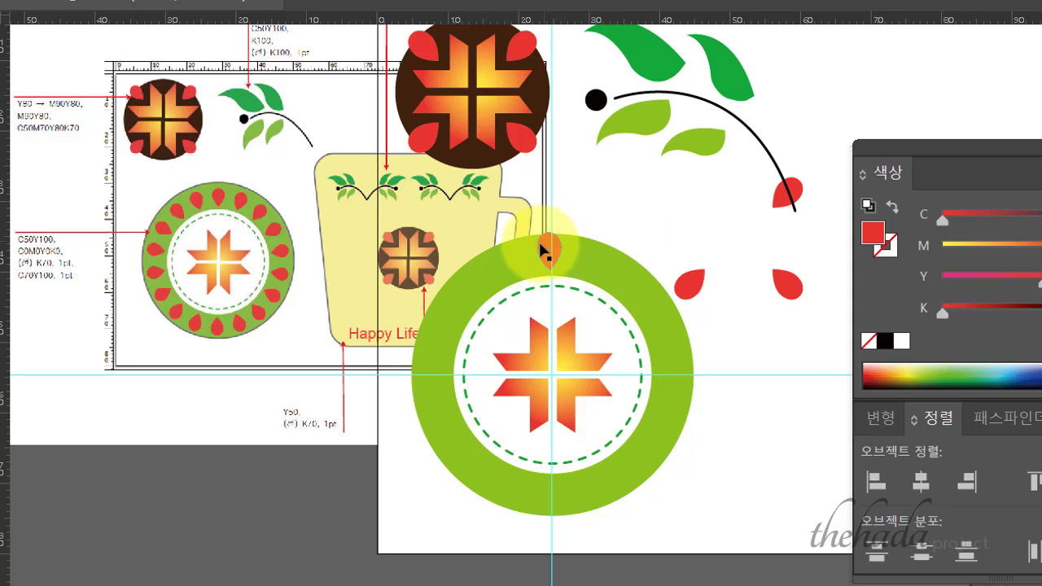
pyautogui.click(567, 358)
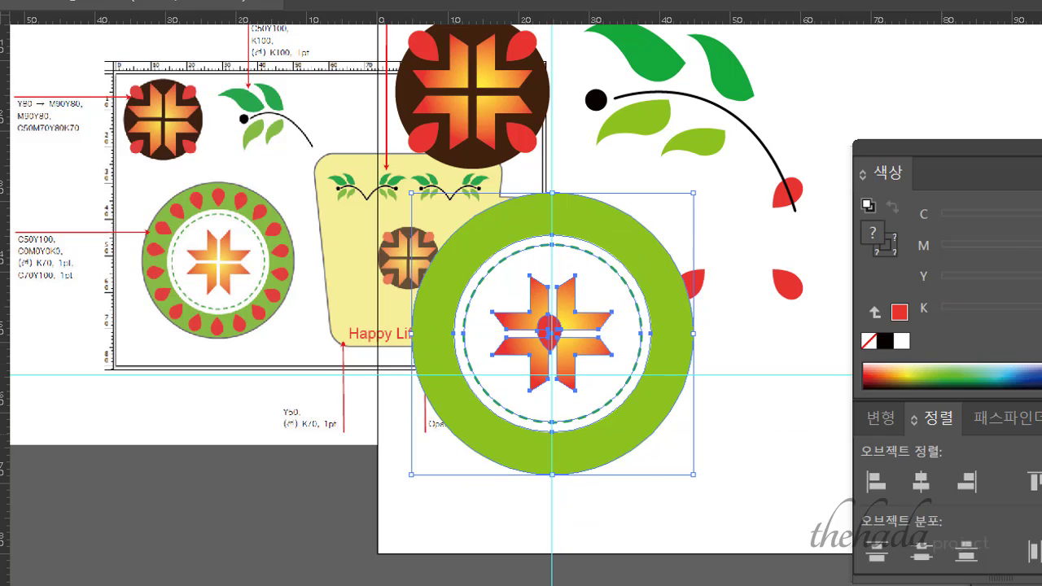
pyautogui.hotkey('ctrl', 'z')
pyautogui.click(786, 491)
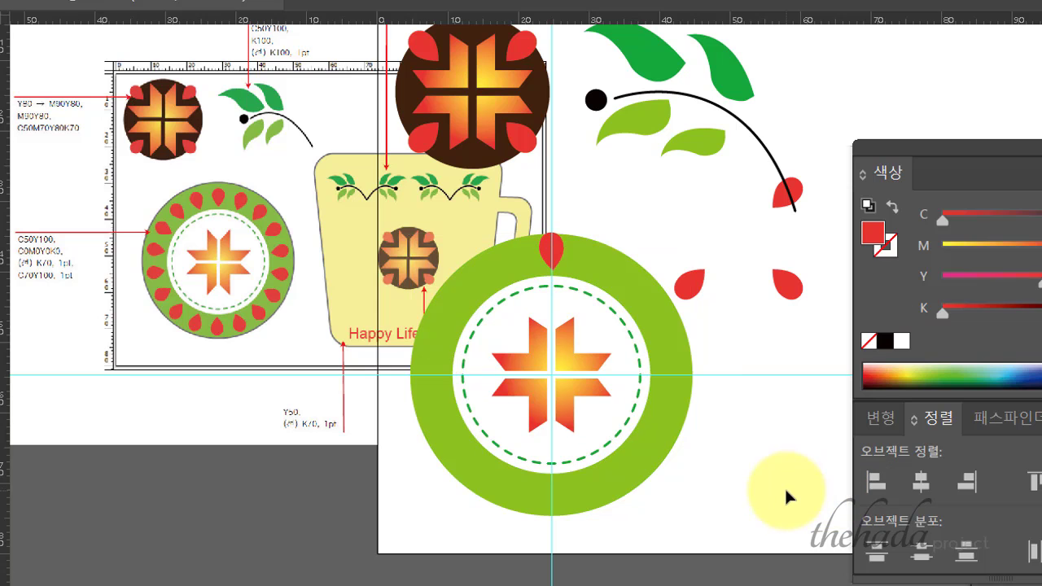
# Fine-tune the drop's rotation so its tip lies exactly on the vertical guide, then deselect it.
pyautogui.hotkey('ctrl', '+')
pyautogui.hotkey('ctrl', '+')
pyautogui.hotkey('ctrl', '+')
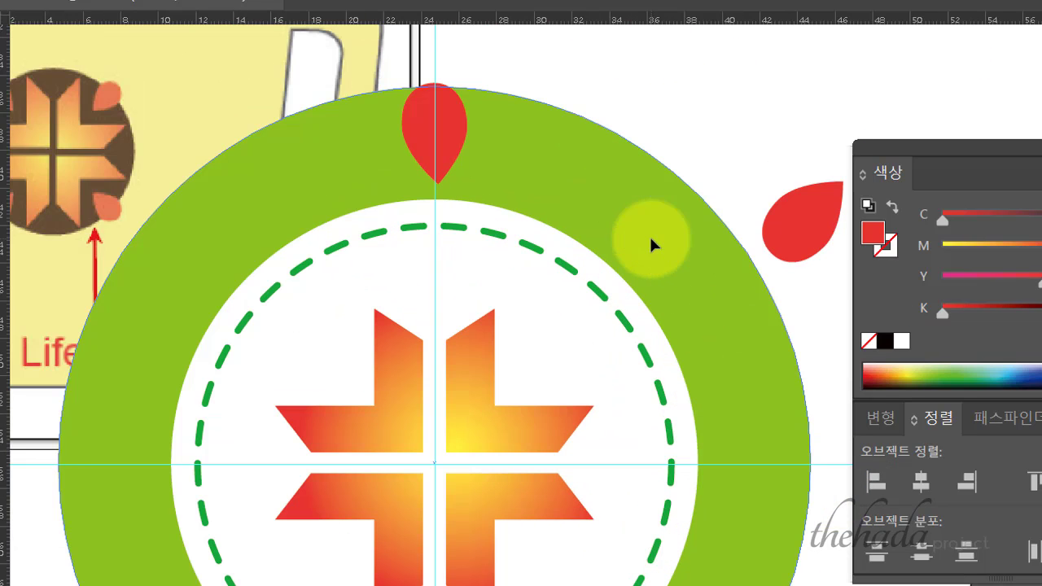
pyautogui.click(428, 159)
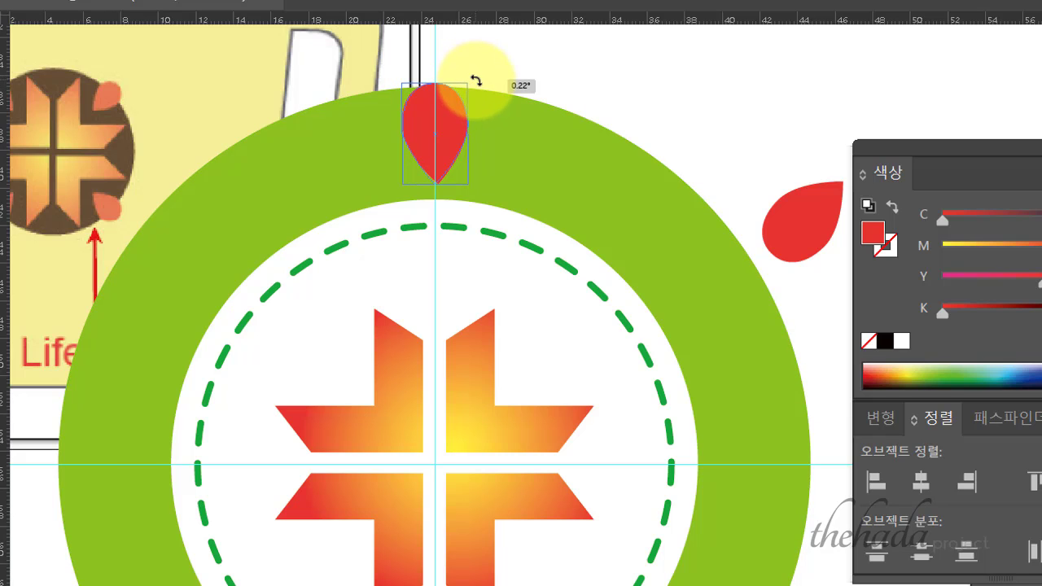
pyautogui.click(550, 81)
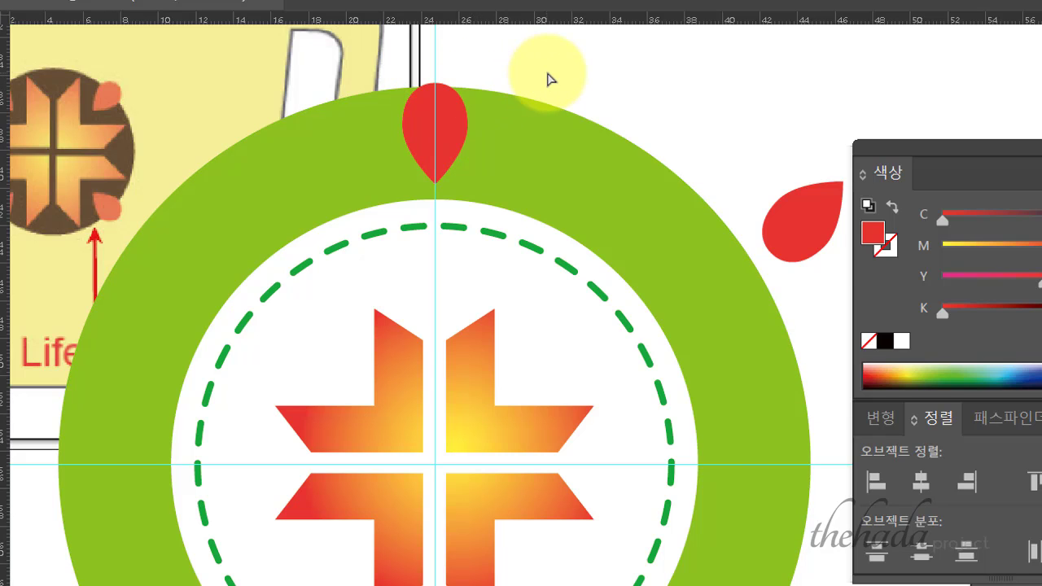
# Try to scale the red drop down slightly on the green rim.
pyautogui.scroll(-2, 550, 79)
pyautogui.click(543, 231)
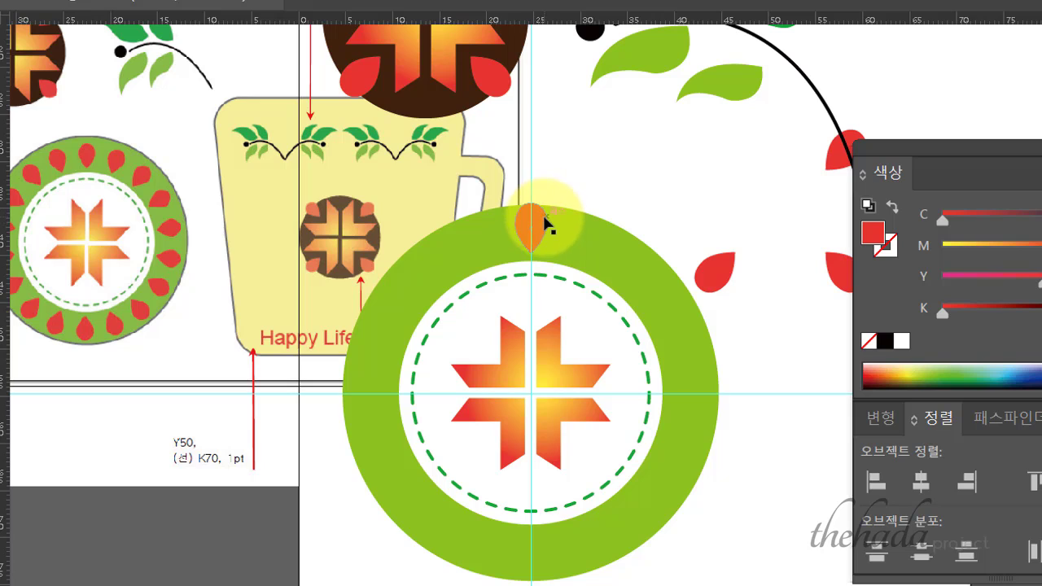
pyautogui.moveTo(549, 202); pyautogui.dragTo(548, 208)
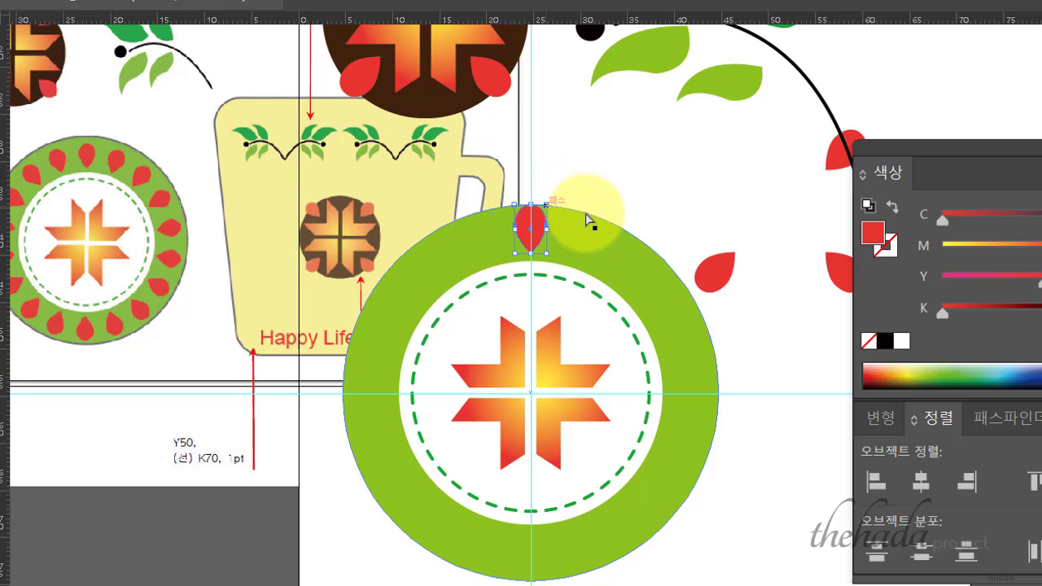
pyautogui.click(606, 179)
pyautogui.click(542, 221)
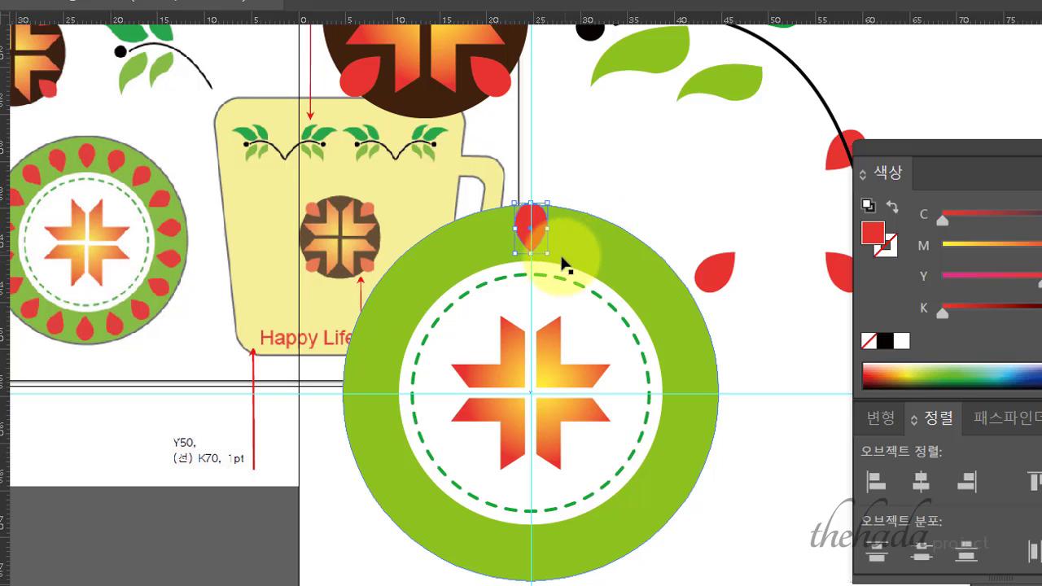
# Scale the plate's white circle and dashed ring down slightly about their centre to widen the green rim.
pyautogui.click(583, 285)
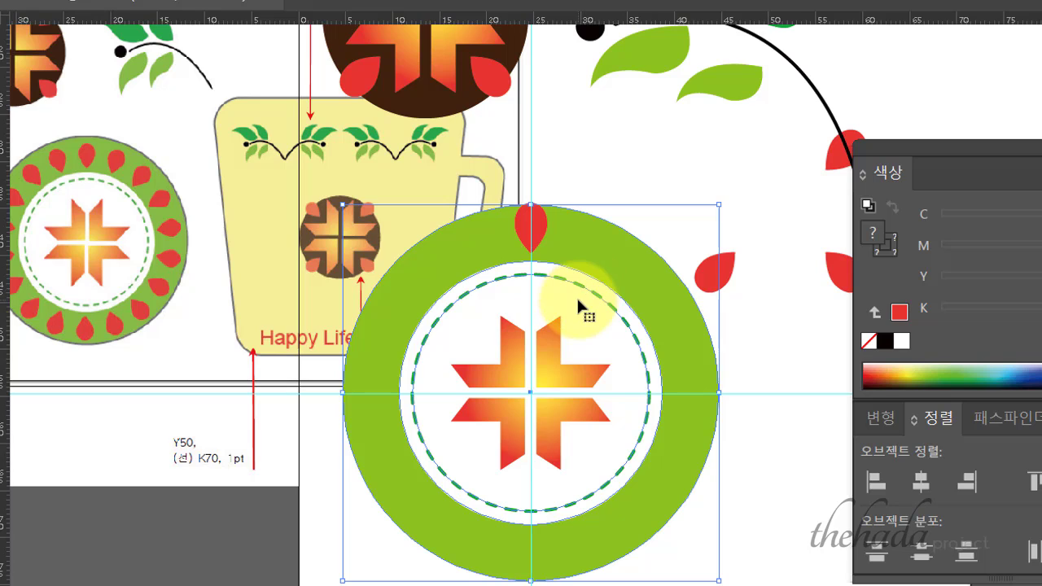
pyautogui.doubleClick(585, 286)
pyautogui.click(586, 286)
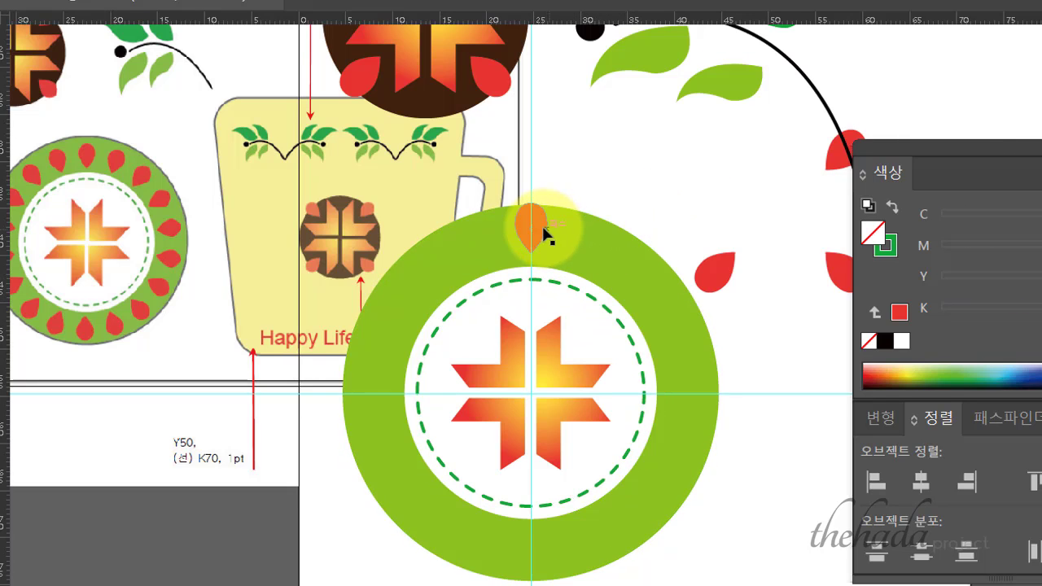
# Shift the red drop along the vertical guide until it sits midway across the green rim.
pyautogui.click(541, 228)
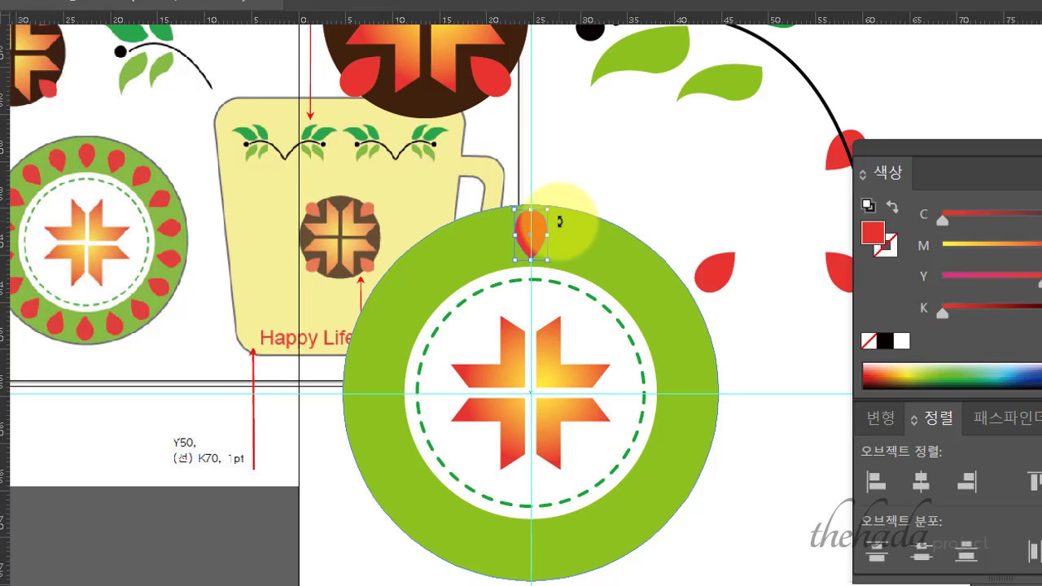
pyautogui.click(615, 177)
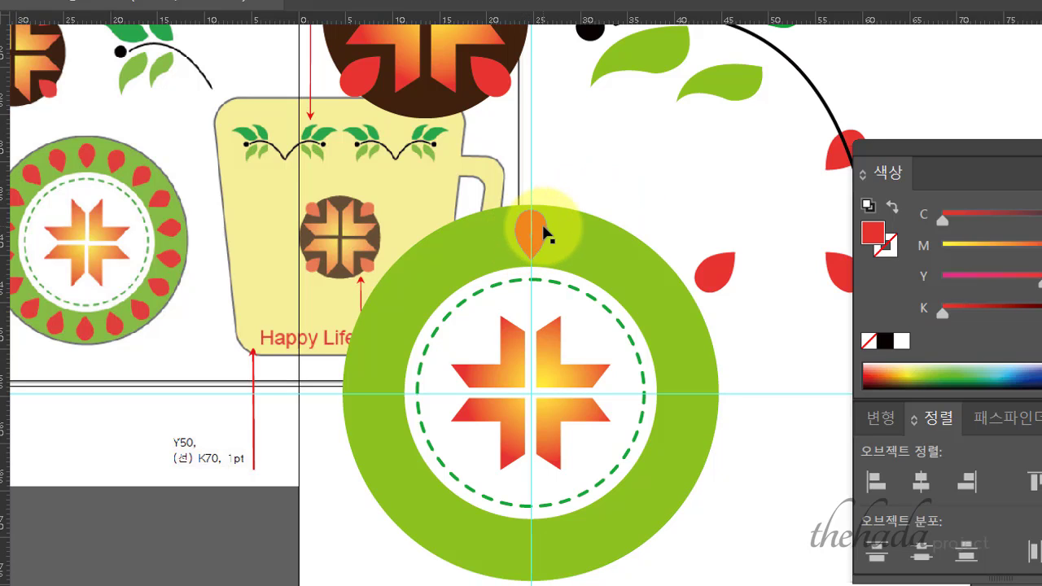
pyautogui.click(544, 231)
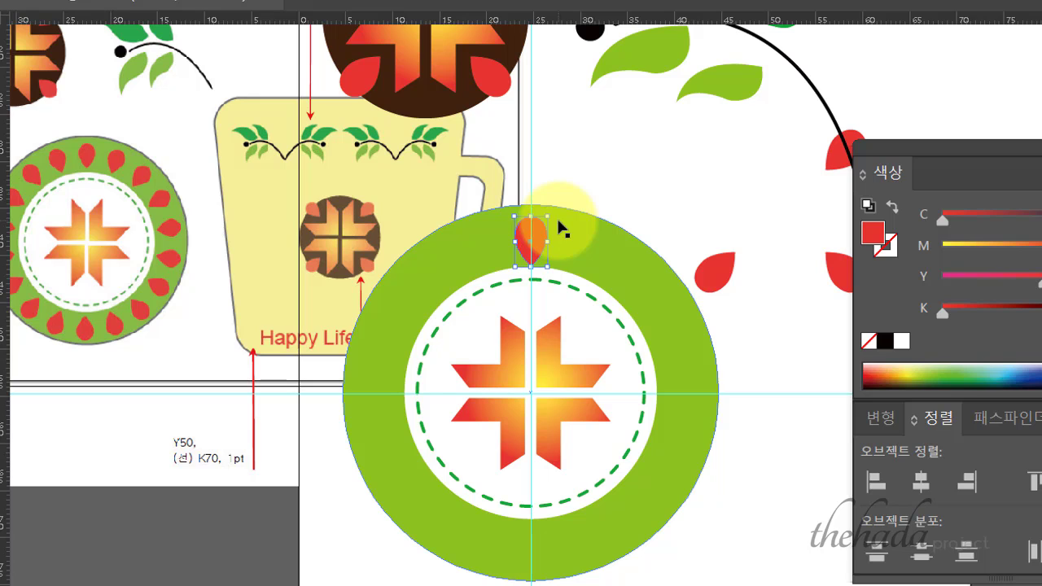
pyautogui.click(661, 155)
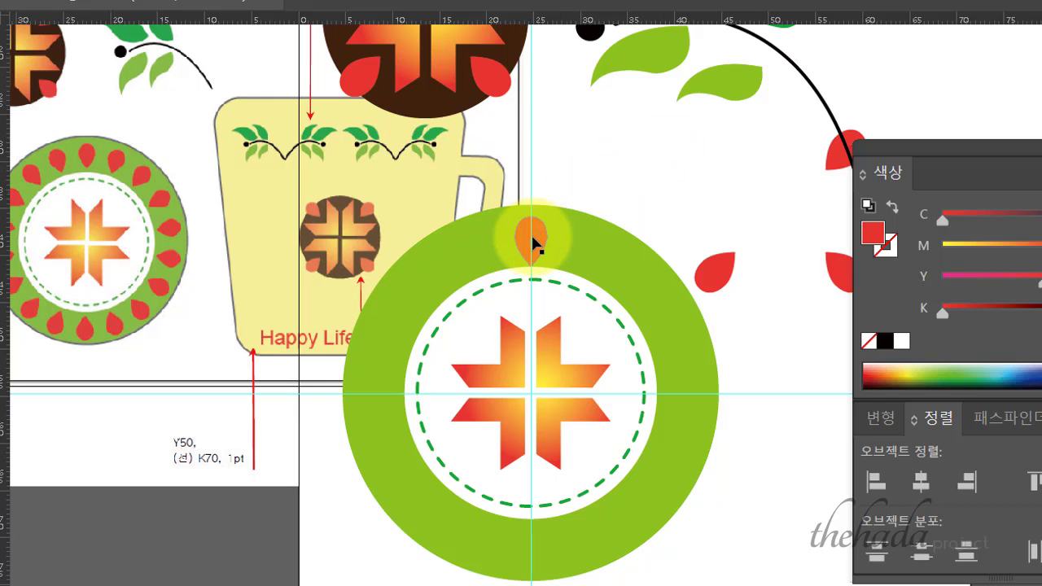
pyautogui.hotkey('ctrl', '+')
pyautogui.hotkey('ctrl', '+')
pyautogui.hotkey('ctrl', '+')
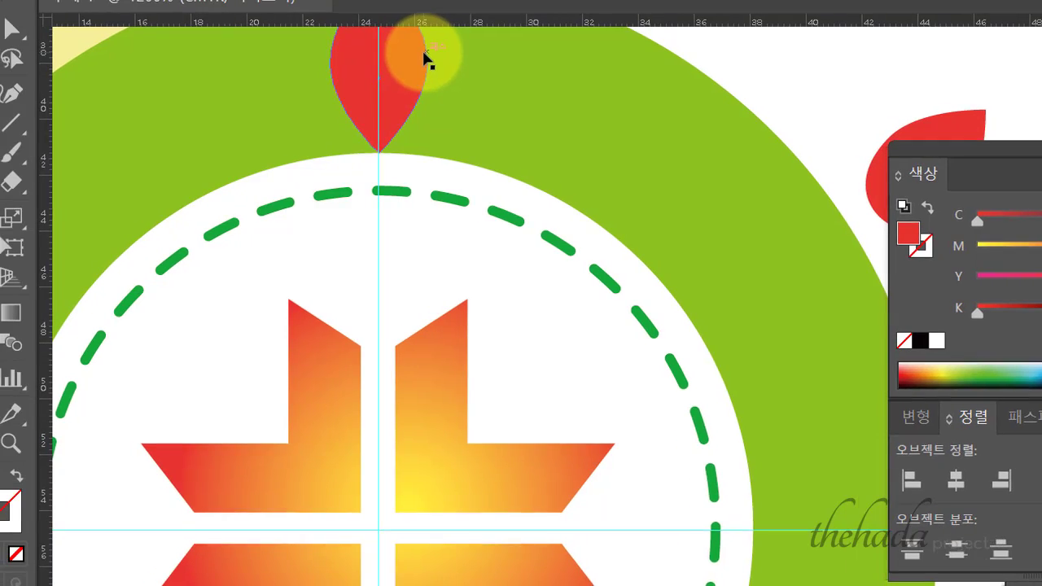
pyautogui.moveTo(424, 57); pyautogui.dragTo(424, 45)
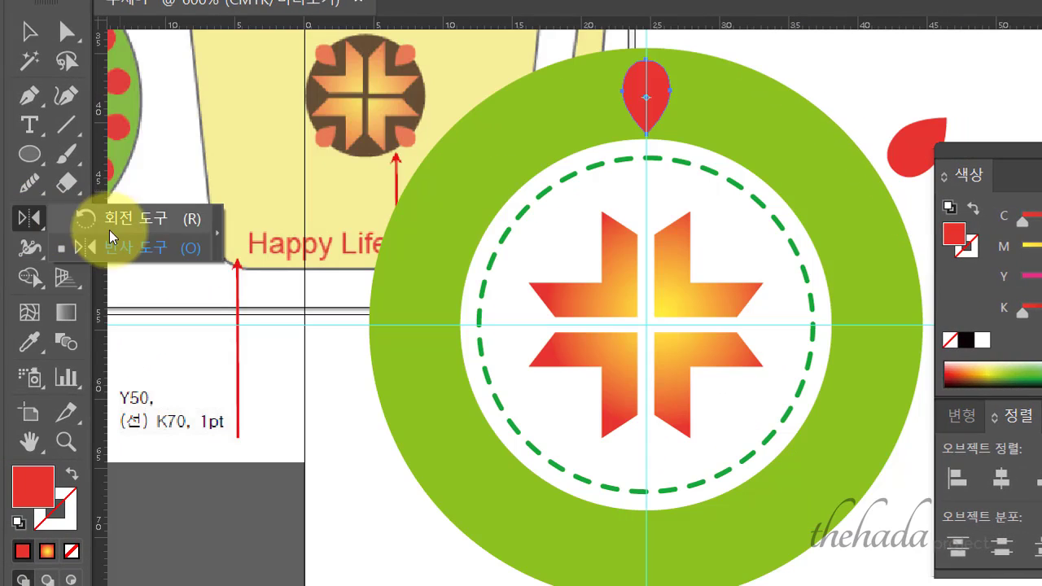
pyautogui.click(122, 222)
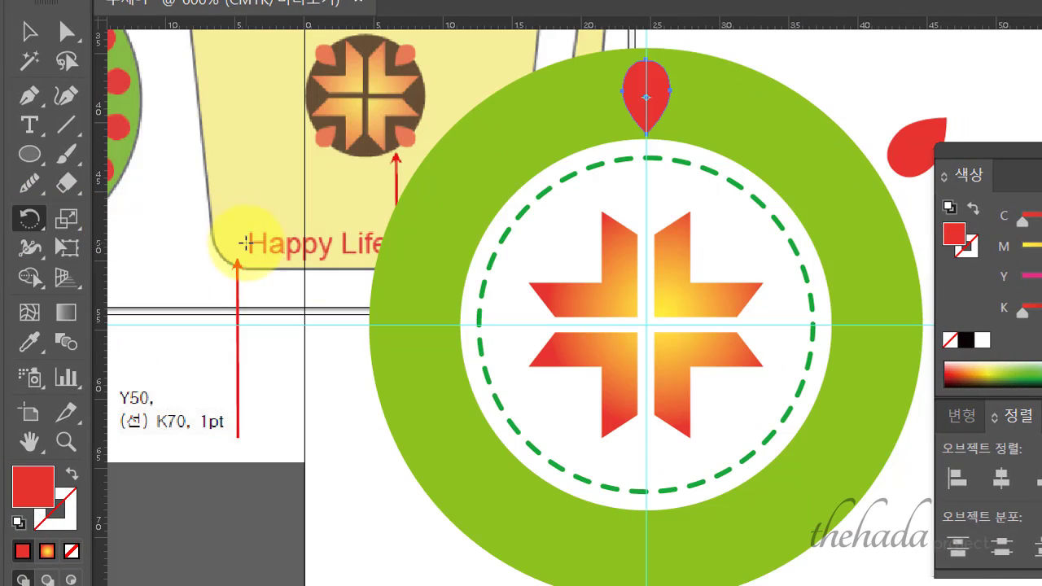
pyautogui.keyDown('alt'); pyautogui.click(645, 325); pyautogui.keyUp('alt')
pyautogui.moveTo(462, 82); pyautogui.dragTo(1041, 116)
pyautogui.press('BackSpace')
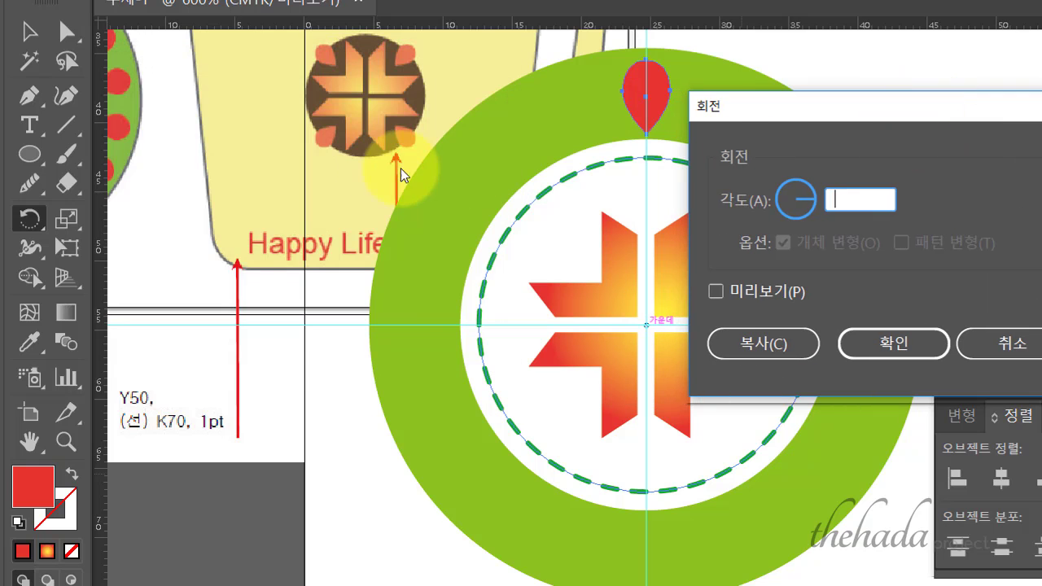
pyautogui.click(983, 351)
# Count the drops on the reference plate and divide 360 by 18 in the Windows calculator to get the rotation angle.
pyautogui.moveTo(381, 234); pyautogui.dragTo(805, 314)
pyautogui.moveTo(601, 275); pyautogui.dragTo(633, 324)
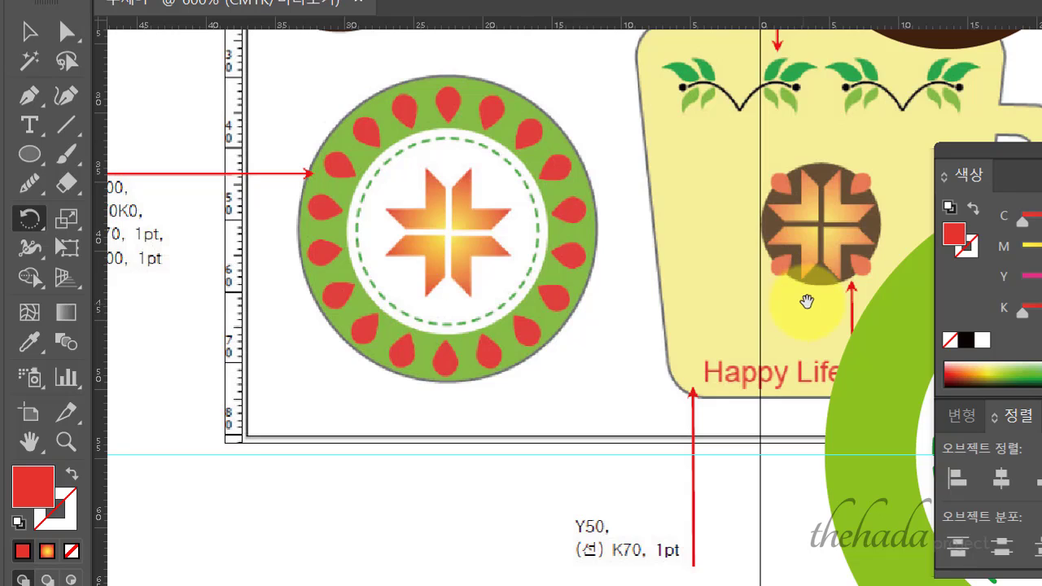
pyautogui.moveTo(807, 301); pyautogui.dragTo(458, 195)
pyautogui.moveTo(643, 241); pyautogui.dragTo(551, 231)
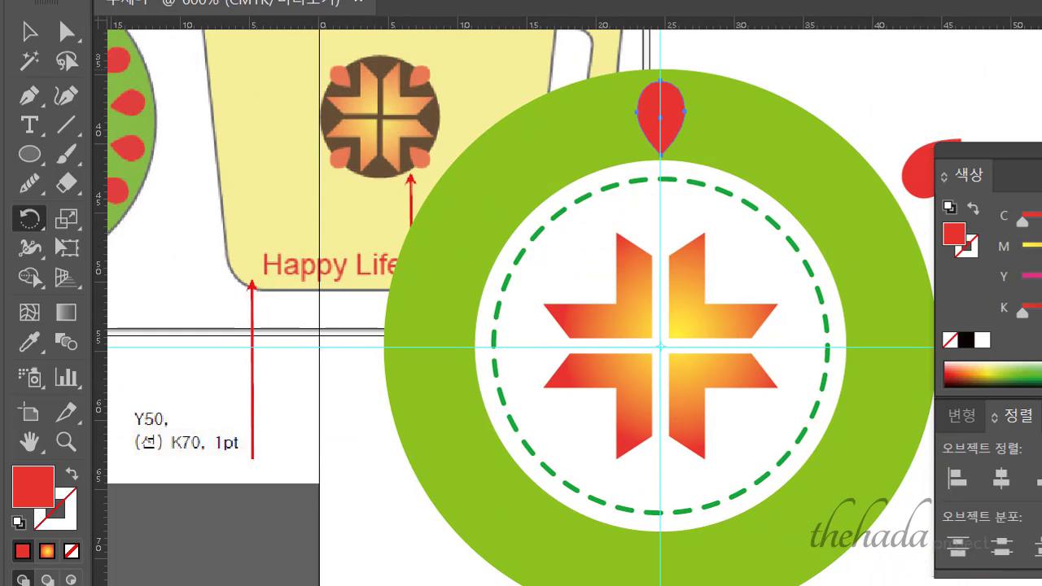
pyautogui.press('super')
pyautogui.press('super')
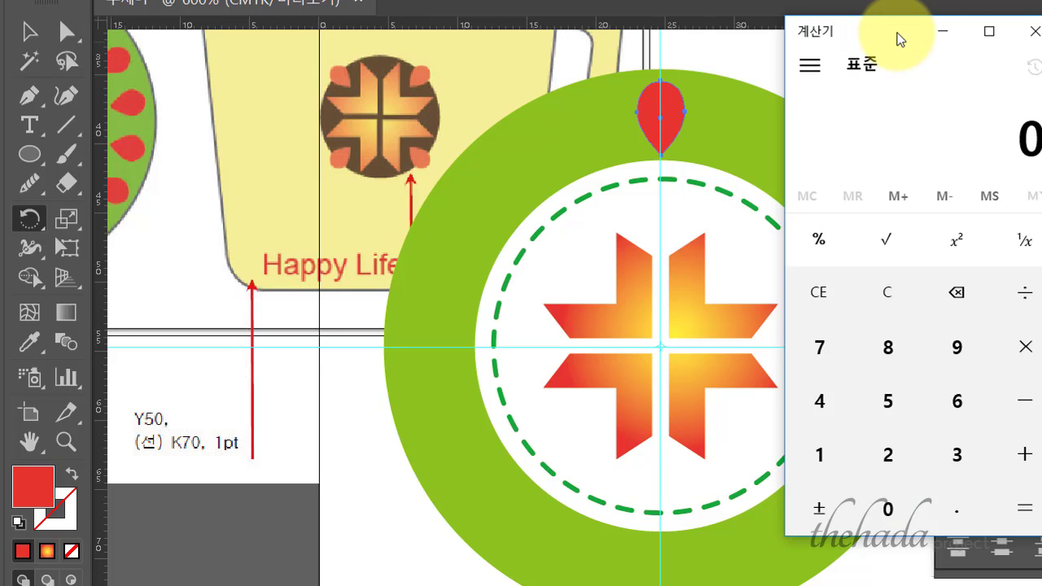
pyautogui.write('0')
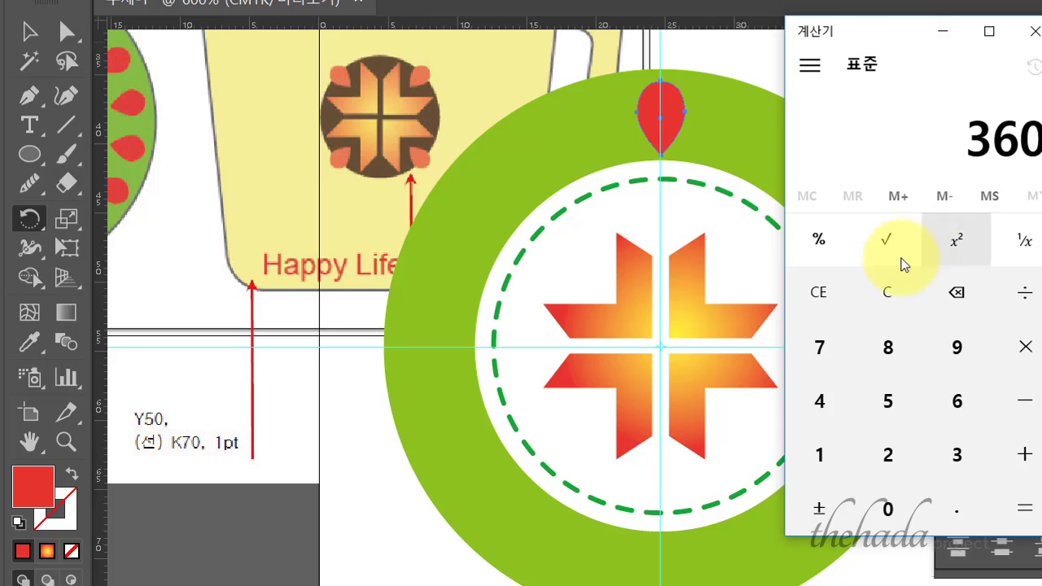
pyautogui.click(1025, 295)
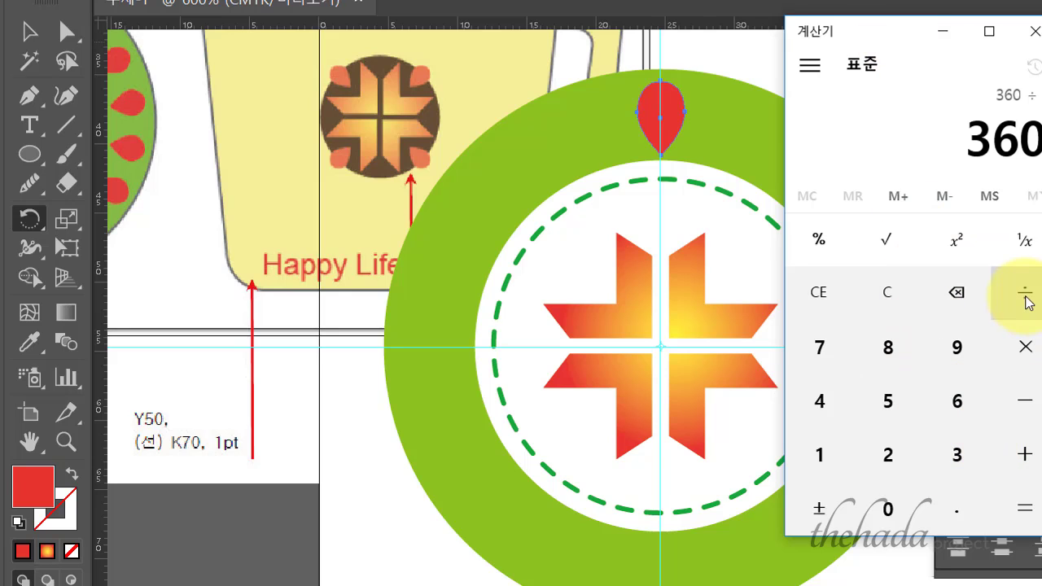
pyautogui.write('18')
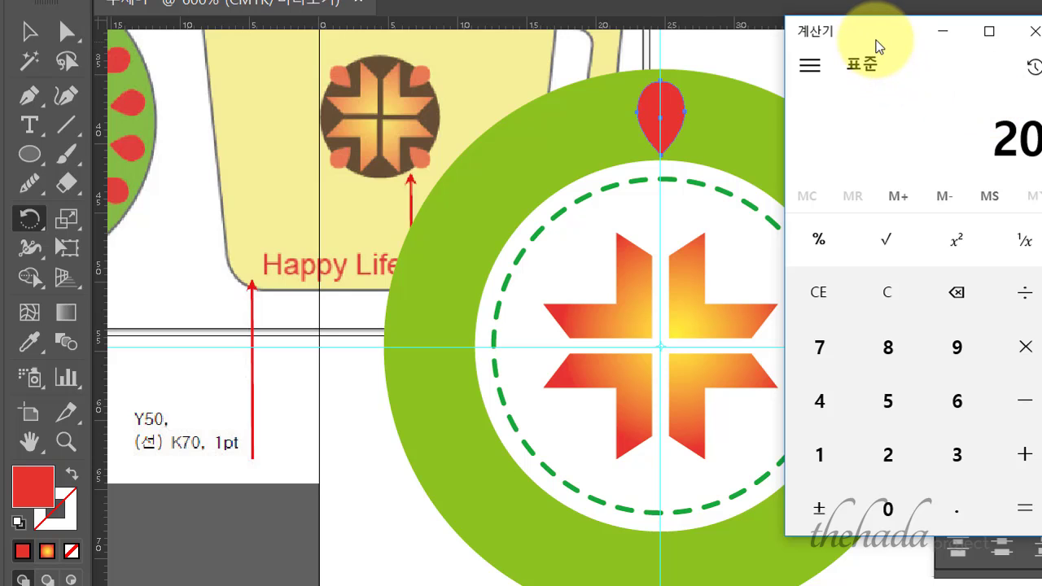
pyautogui.click(943, 31)
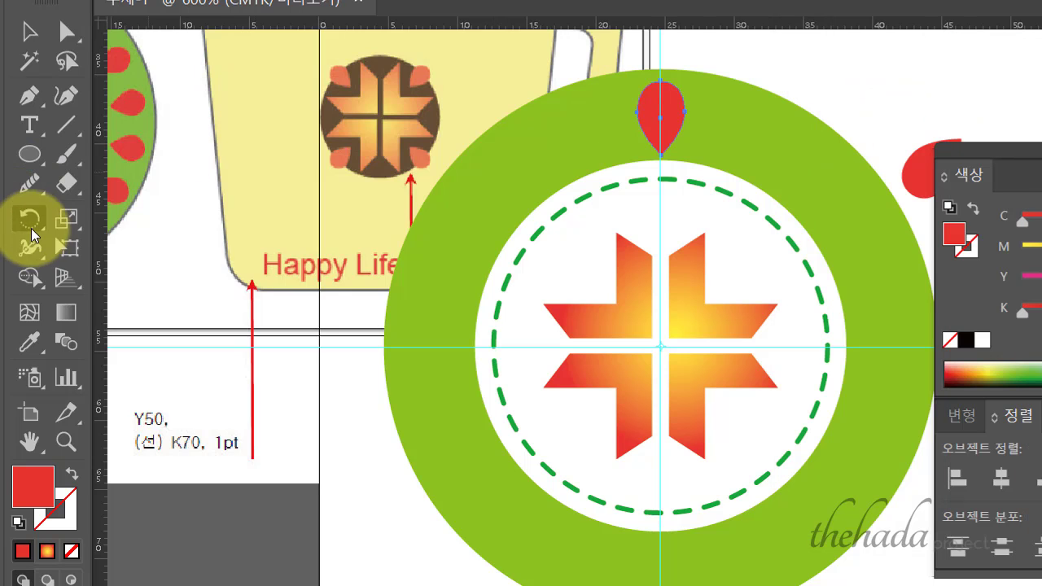
# Make a copy of the red drop rotated 20° about the plate's centre.
pyautogui.click(31, 231)
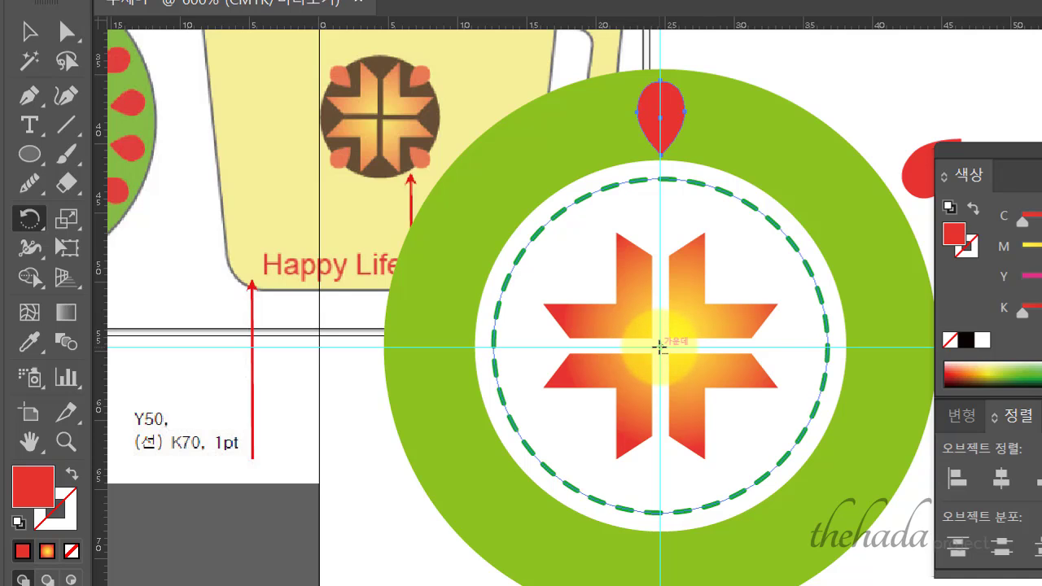
pyautogui.keyDown('alt'); pyautogui.click(660, 347); pyautogui.keyUp('alt')
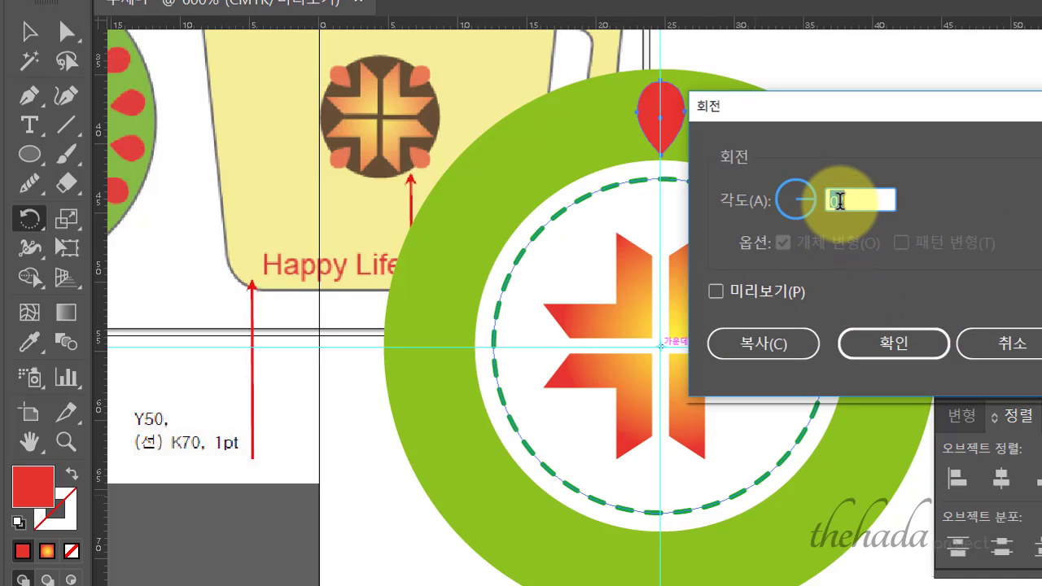
pyautogui.write('20')
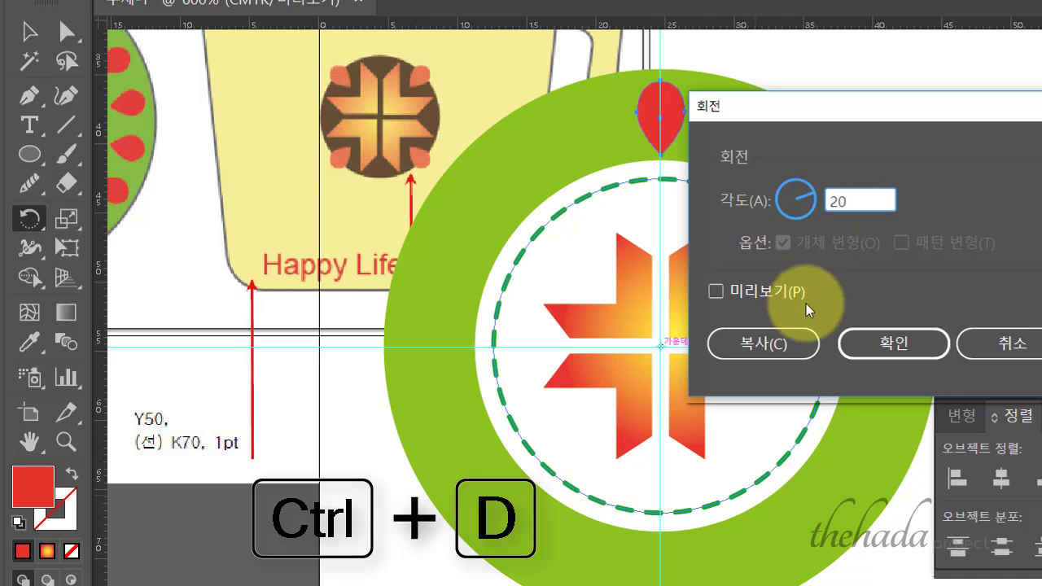
pyautogui.click(779, 343)
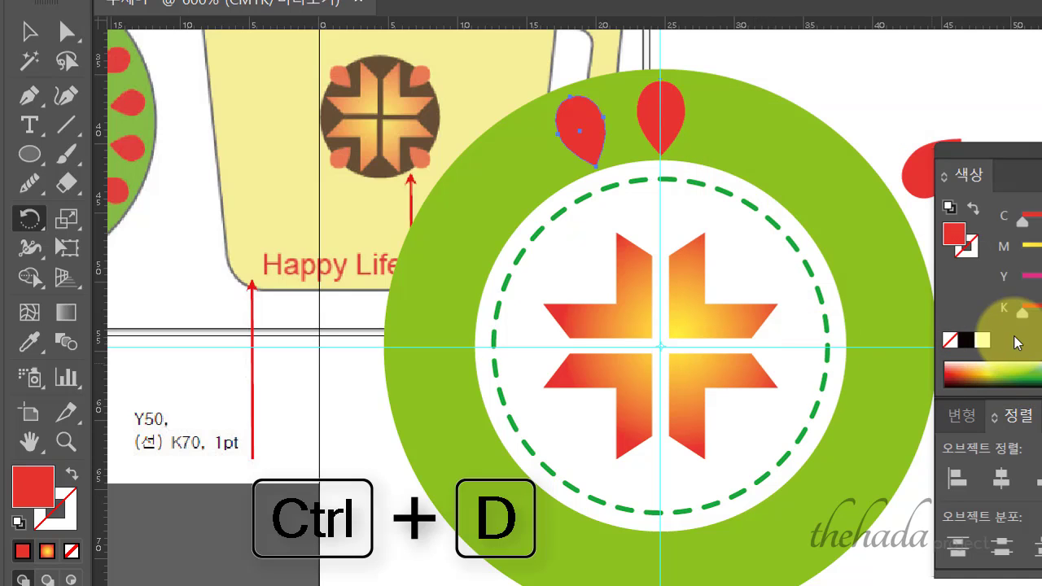
# Repeat the rotated copy until 18 evenly spaced drops fill the whole green rim.
pyautogui.hotkey('ctrl', 'd')
pyautogui.hotkey('ctrl', 'd')
pyautogui.hotkey('ctrl', 'd')
pyautogui.hotkey('ctrl', 'd')
pyautogui.hotkey('ctrl', 'd')
pyautogui.hotkey('ctrl', 'd')
pyautogui.hotkey('ctrl', 'd')
pyautogui.hotkey('ctrl', 'd')
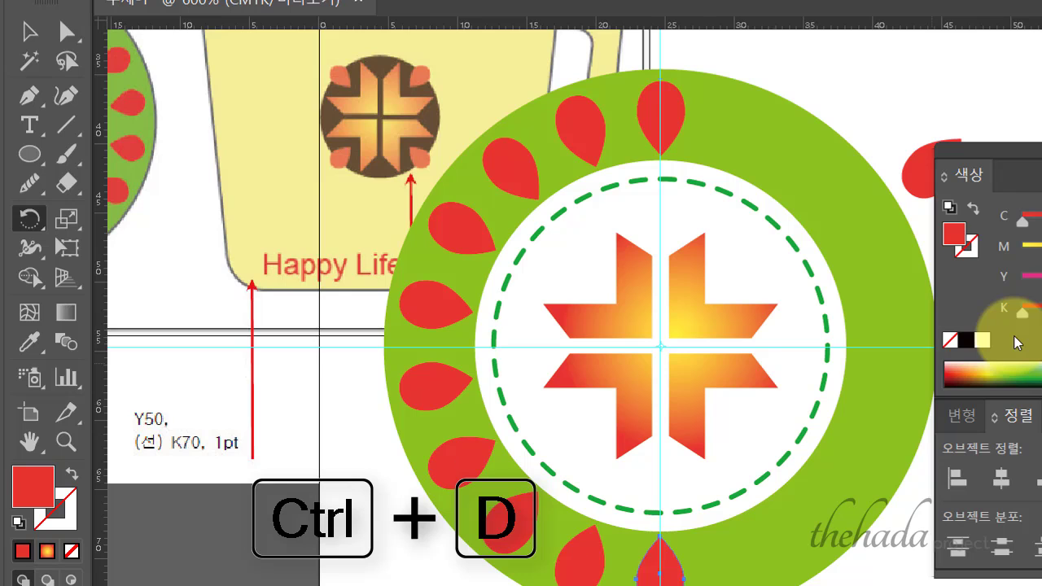
pyautogui.hotkey('ctrl', 'd')
pyautogui.hotkey('ctrl', 'd')
pyautogui.hotkey('ctrl', 'd')
pyautogui.hotkey('ctrl', 'd')
pyautogui.hotkey('ctrl', 'd')
pyautogui.hotkey('ctrl', 'd')
pyautogui.hotkey('ctrl', 'd')
pyautogui.hotkey('ctrl', 'd')
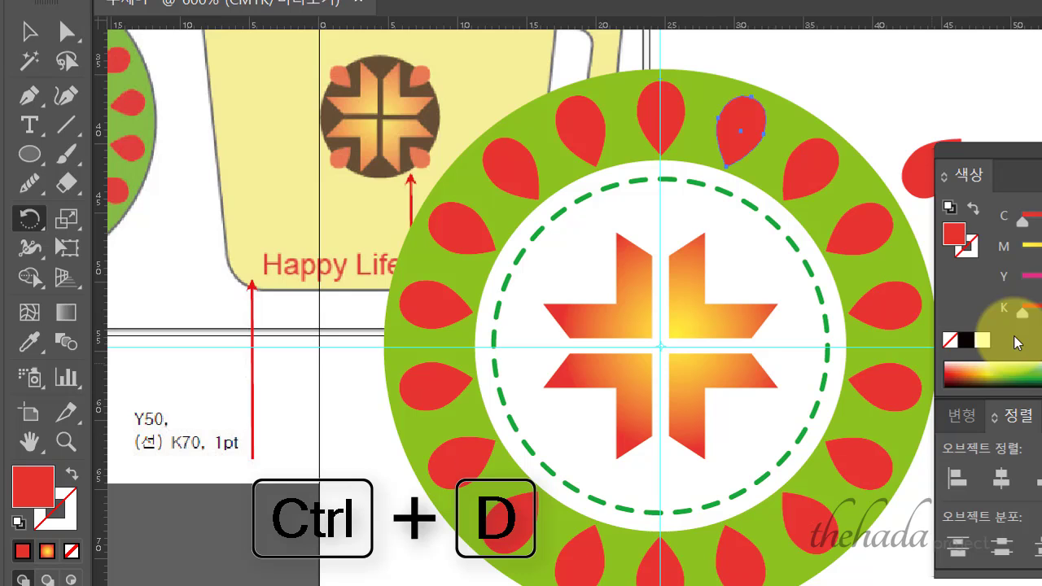
# Delete the three spare red drops lying outside the plate.
pyautogui.hotkey('ctrl', '-')
pyautogui.hotkey('ctrl', '-')
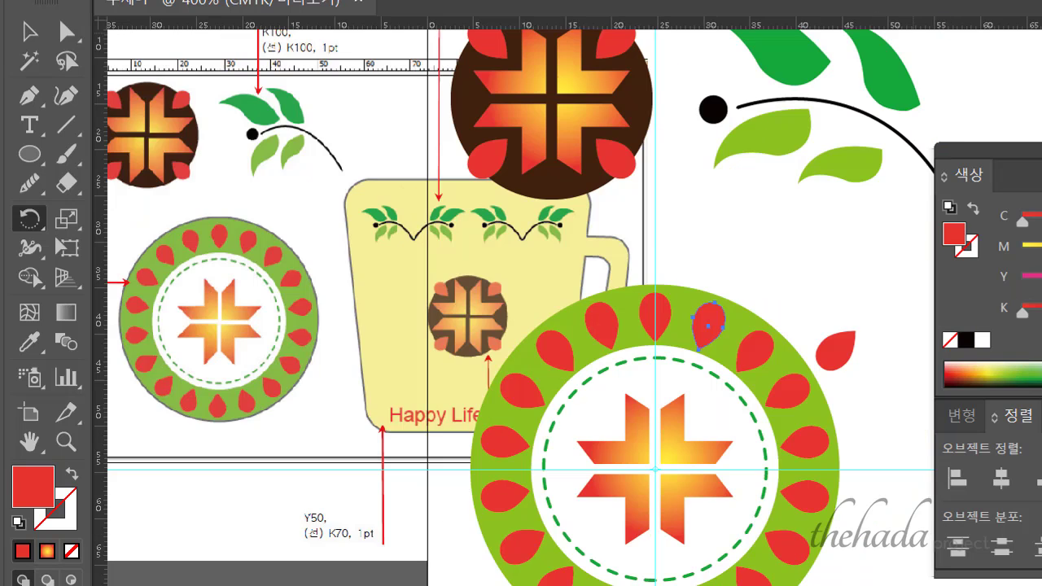
pyautogui.moveTo(721, 225); pyautogui.dragTo(675, 89)
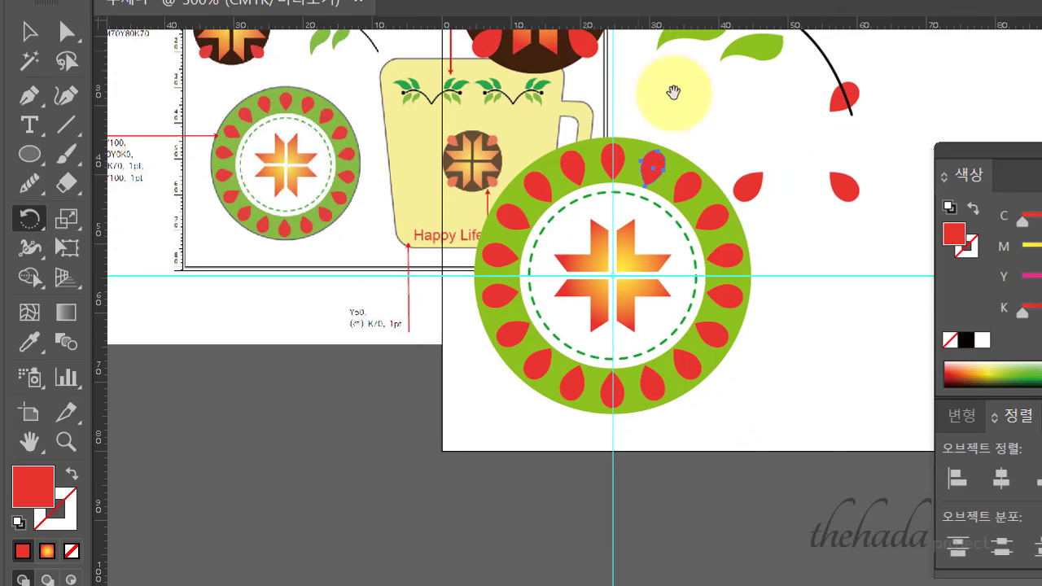
pyautogui.click(47, 35)
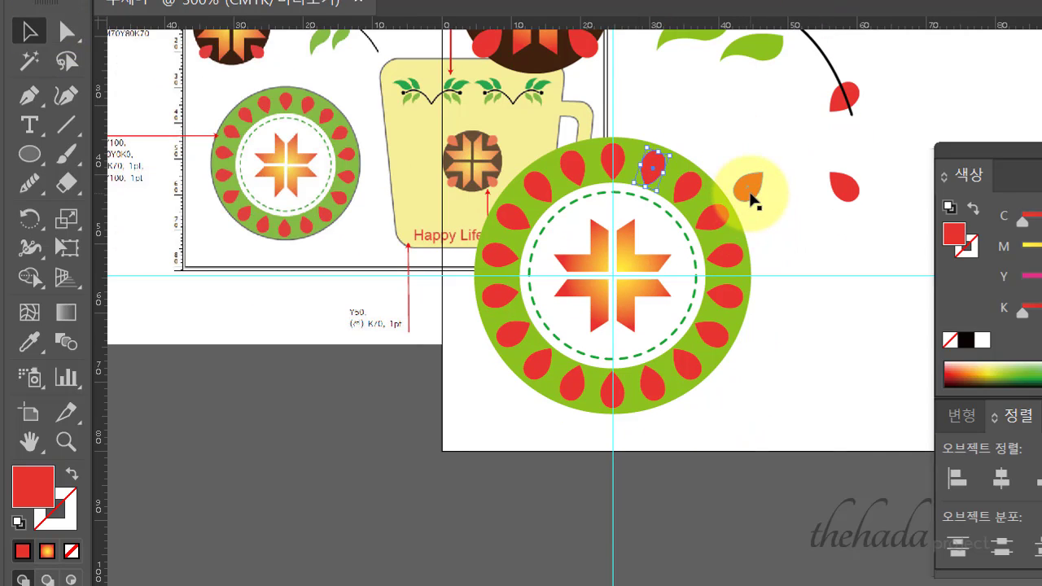
pyautogui.press('Delete')
pyautogui.click(846, 199)
pyautogui.press('Delete')
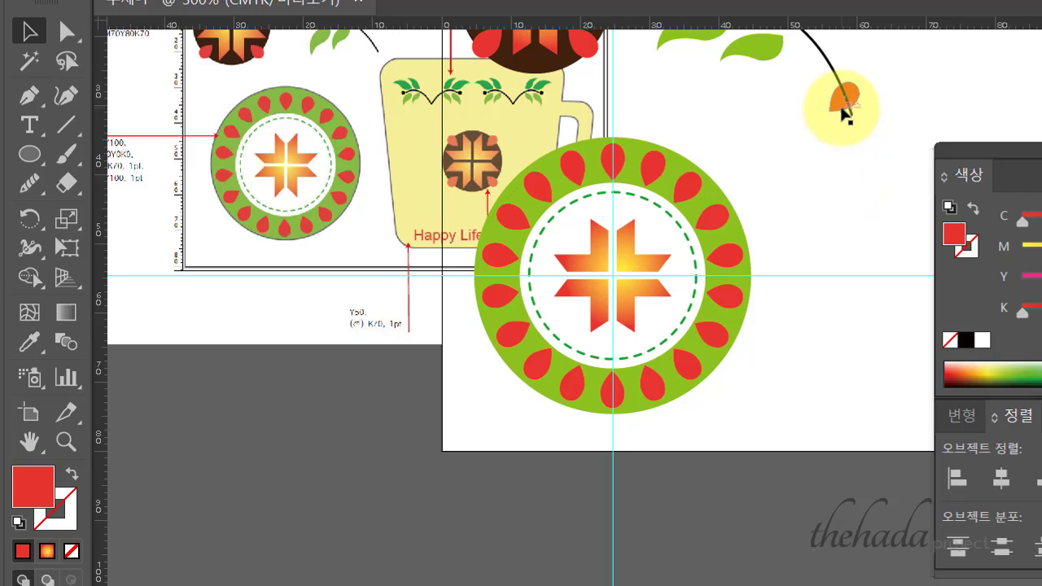
pyautogui.click(841, 106)
pyautogui.press('Delete')
# Group the complete plate with its rim, drops, dashed ring and star, then deselect it.
pyautogui.click(609, 241)
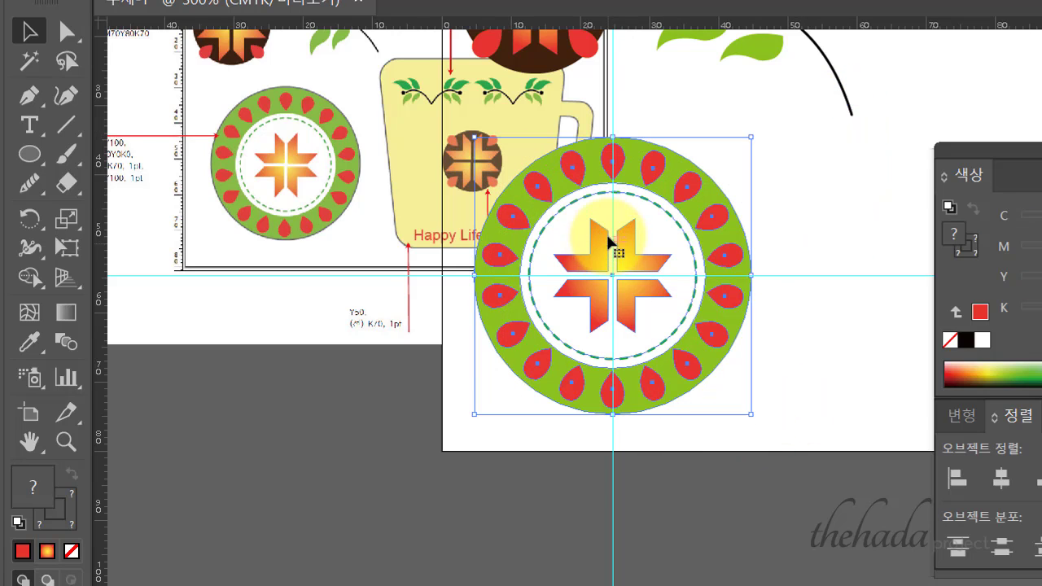
pyautogui.rightClick(596, 239)
pyautogui.click(664, 349)
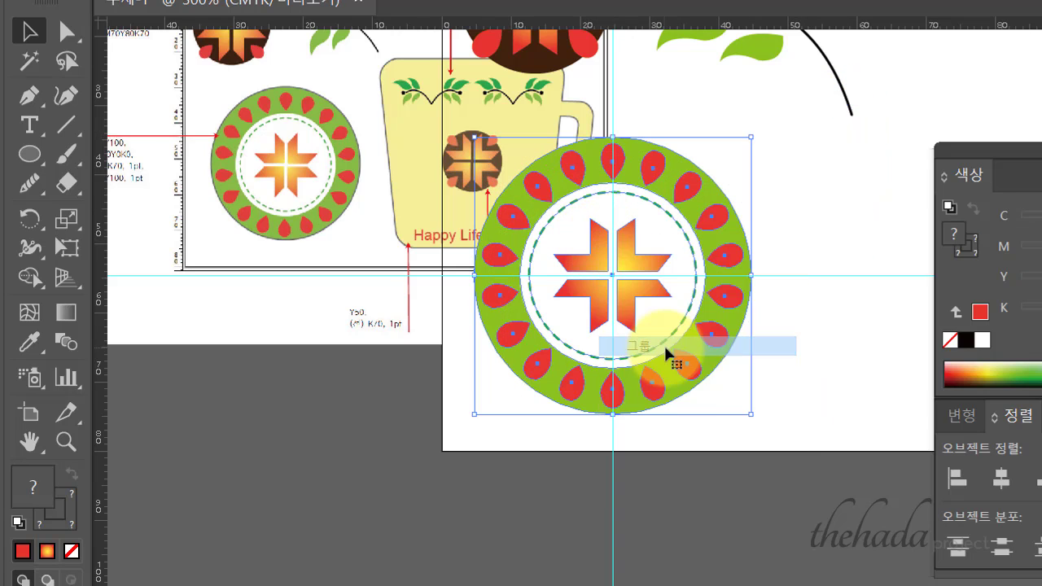
pyautogui.click(803, 373)
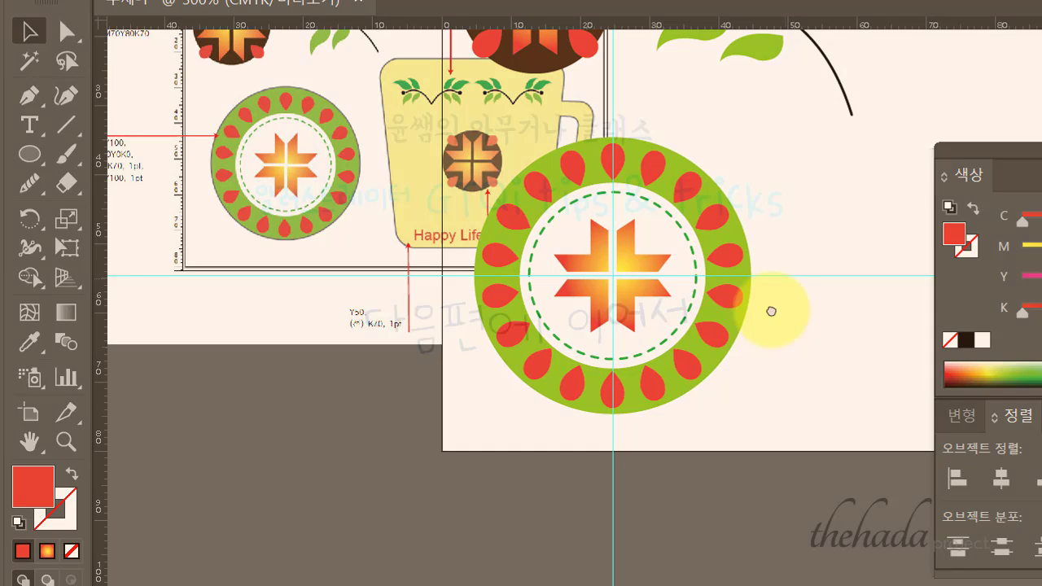